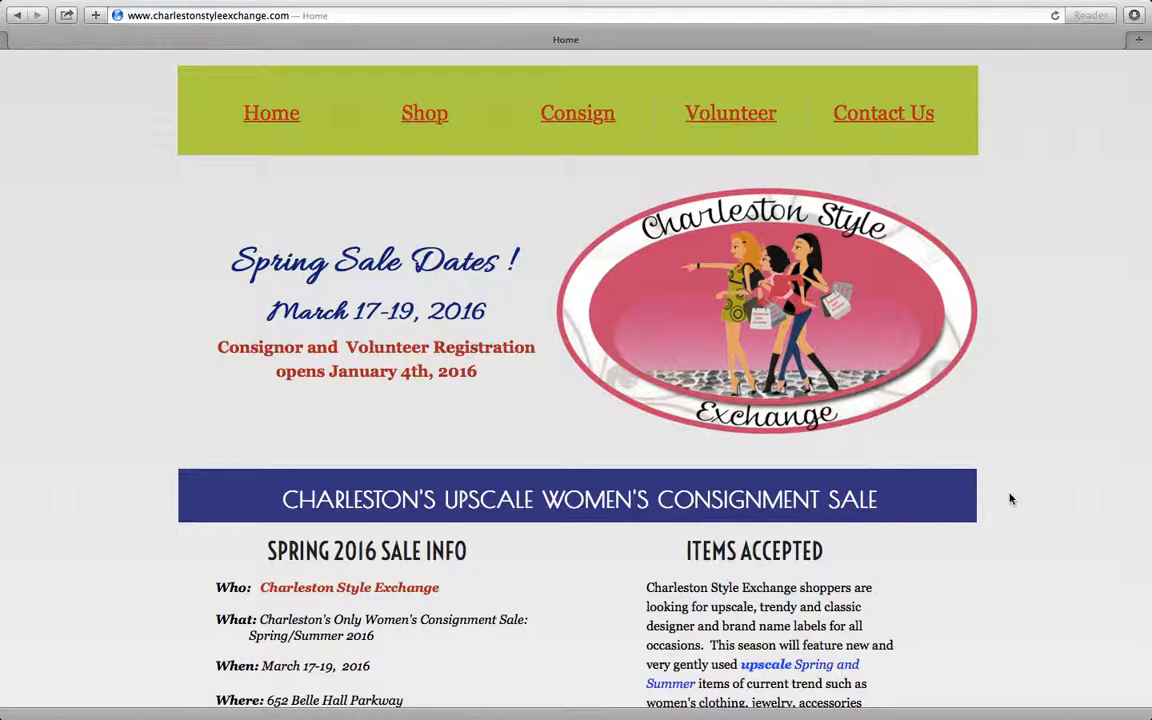
- Open the Consign page of the Charleston Style Exchange site and go to its registration page for the upcoming sale
{"action": "left_click", "coordinate": [591, 117]}
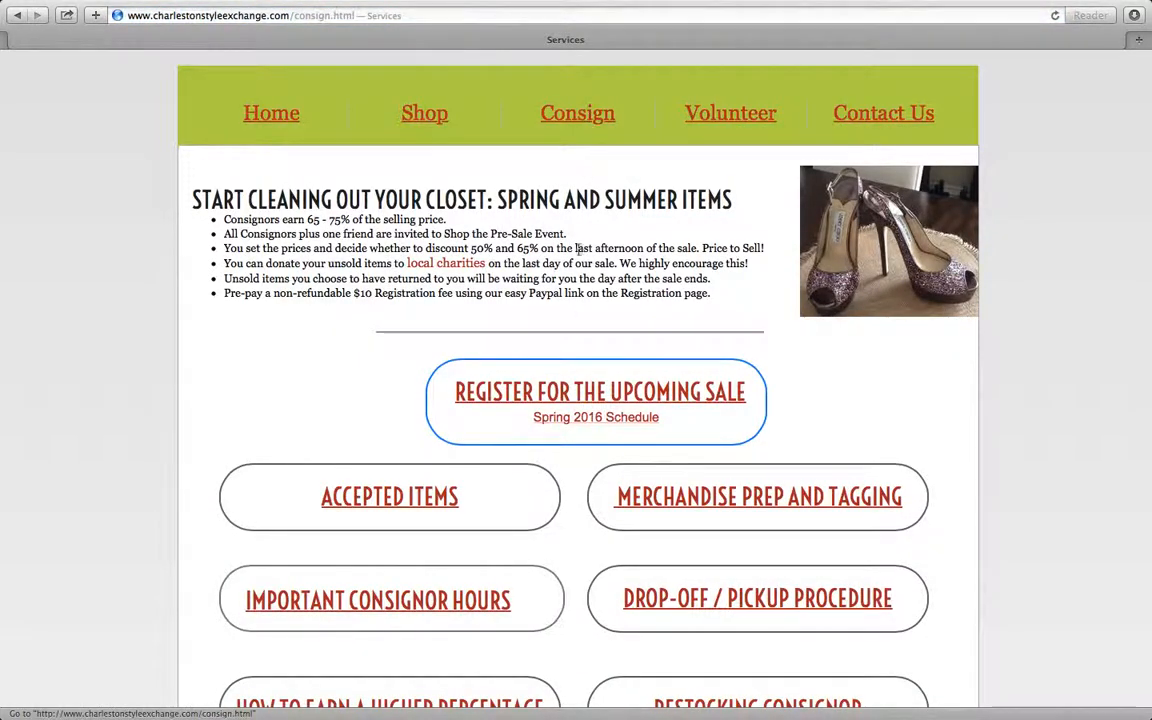
{"action": "scroll", "coordinate": [580, 395], "scroll_direction": "down", "scroll_amount": 2}
{"action": "scroll", "coordinate": [580, 398], "scroll_direction": "down", "scroll_amount": 2}
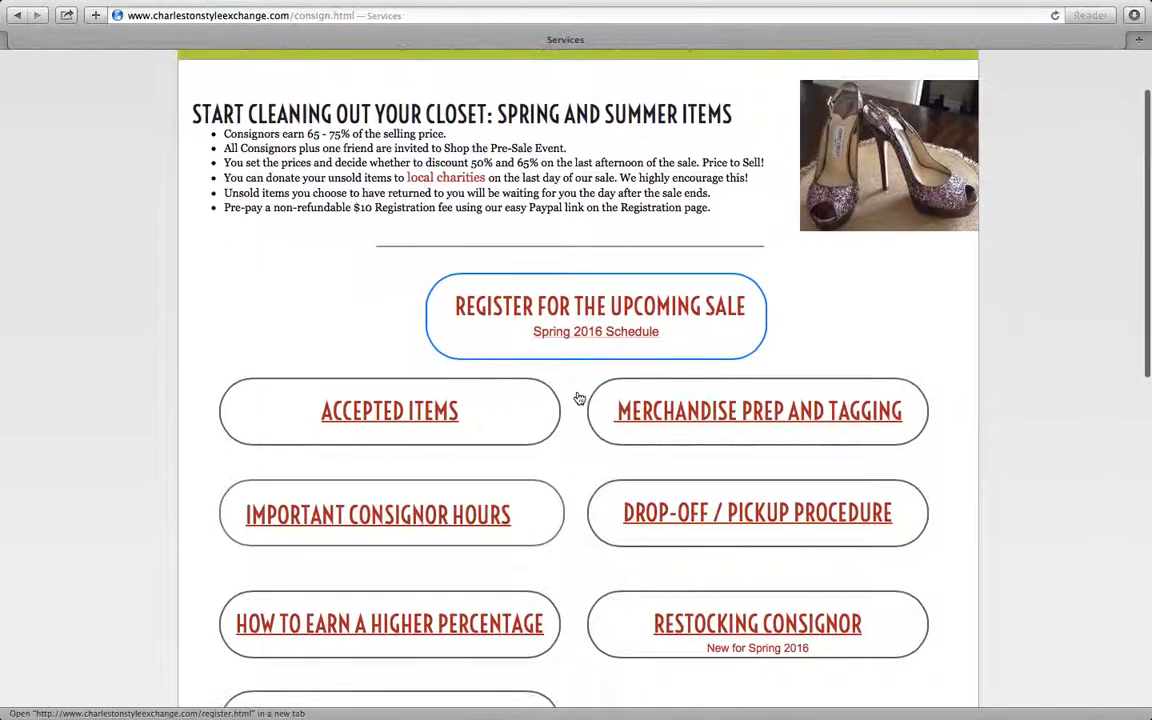
{"action": "left_click", "coordinate": [585, 311]}
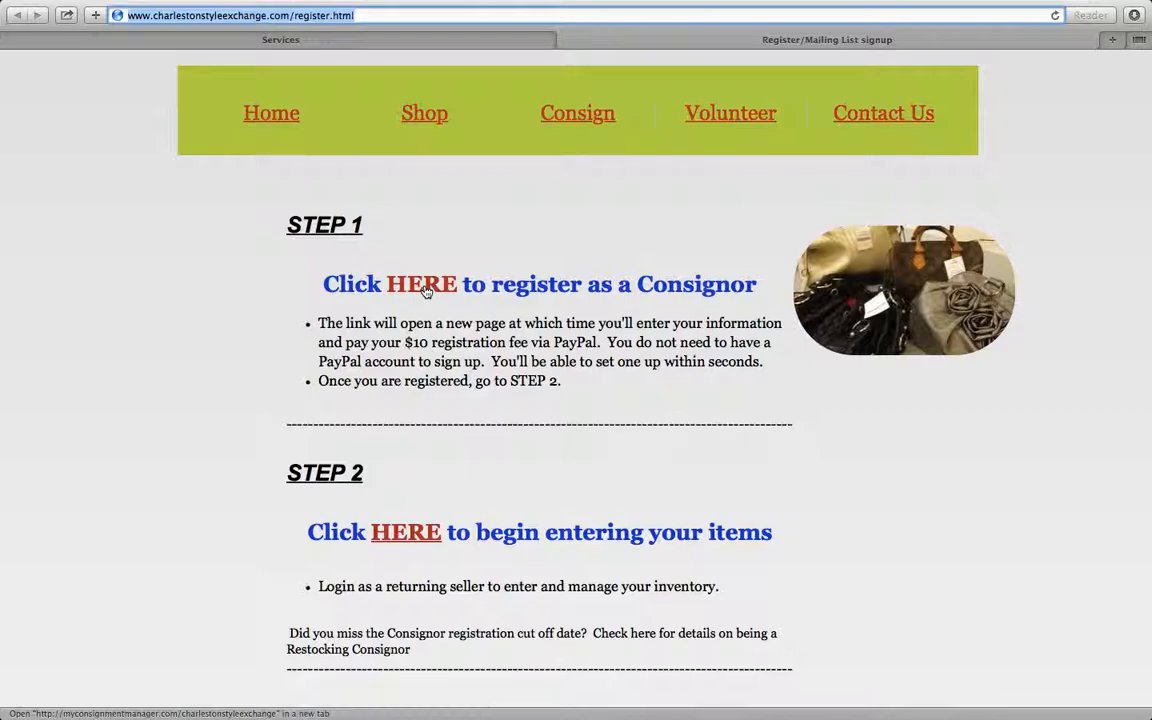
- Follow the Step 2 link for entering items and log in to the tagging system as a returning seller
{"action": "left_click", "coordinate": [425, 533]}
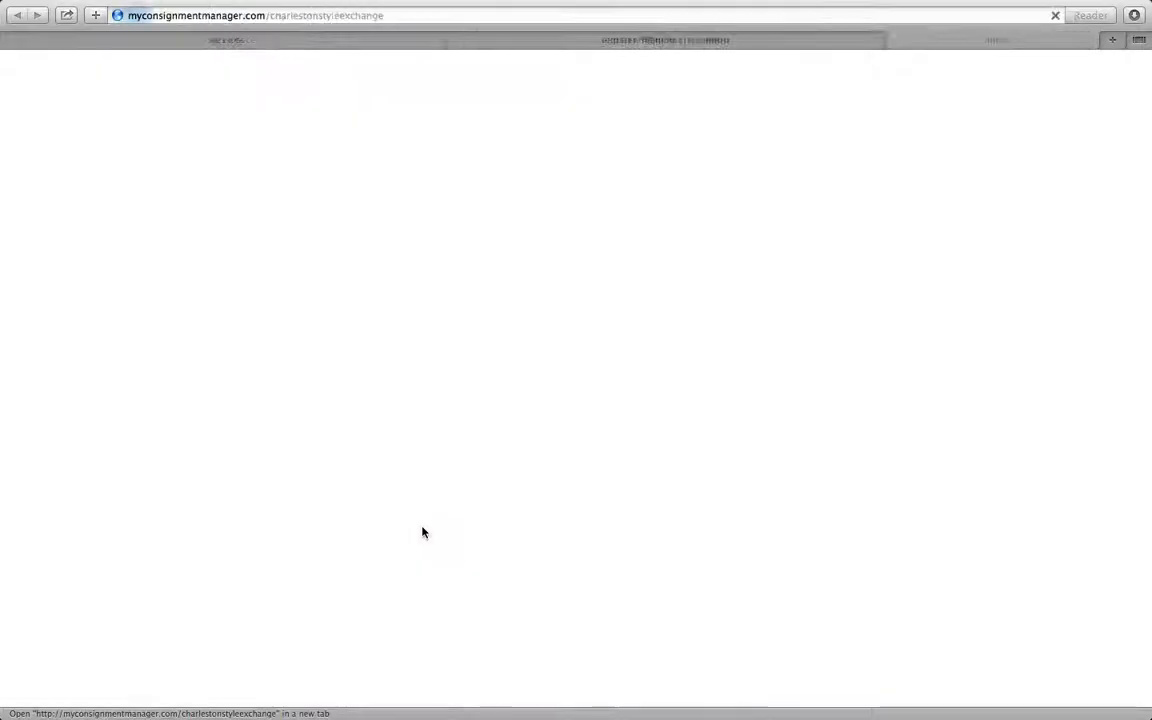
{"action": "scroll", "coordinate": [631, 518], "scroll_direction": "down", "scroll_amount": 5}
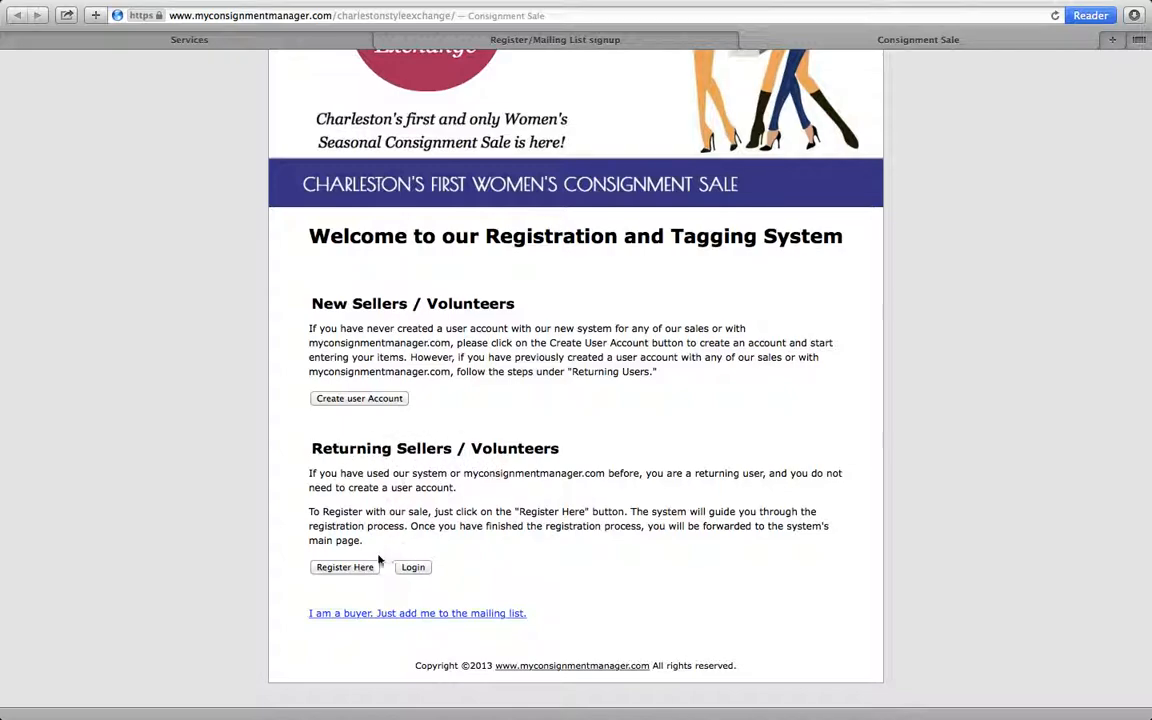
{"action": "left_click", "coordinate": [412, 568]}
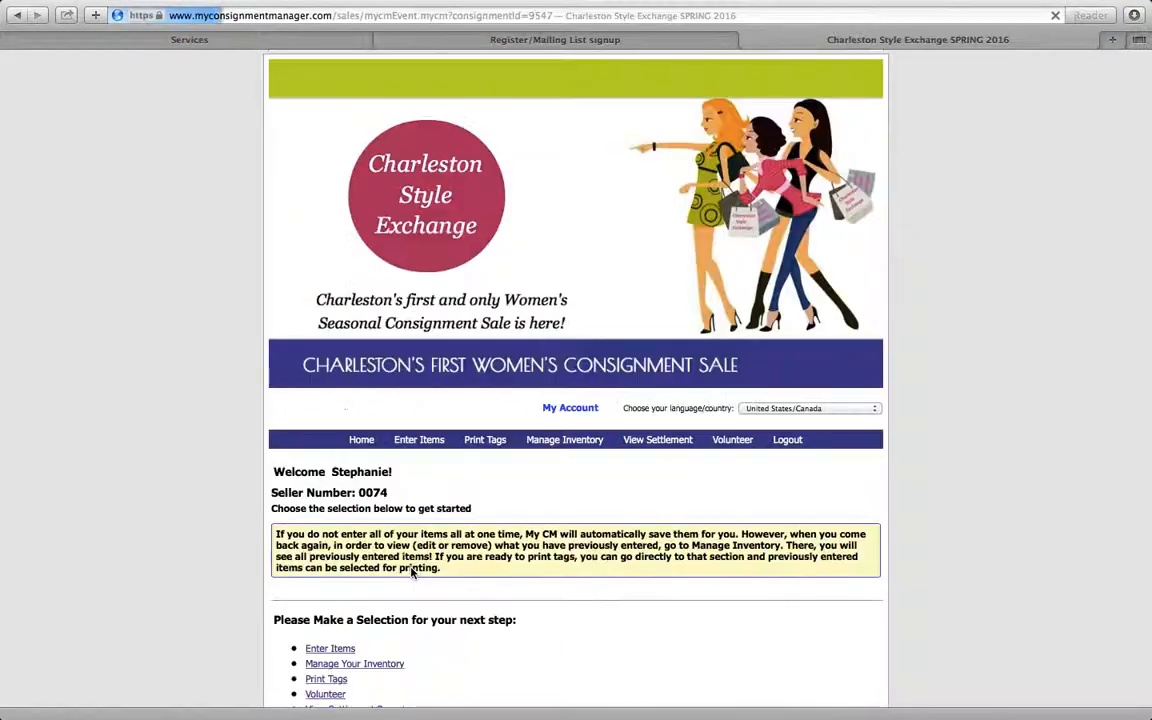
- Review the seller home page and open the Enter Items form
{"action": "scroll", "coordinate": [528, 498], "scroll_direction": "down", "scroll_amount": 5}
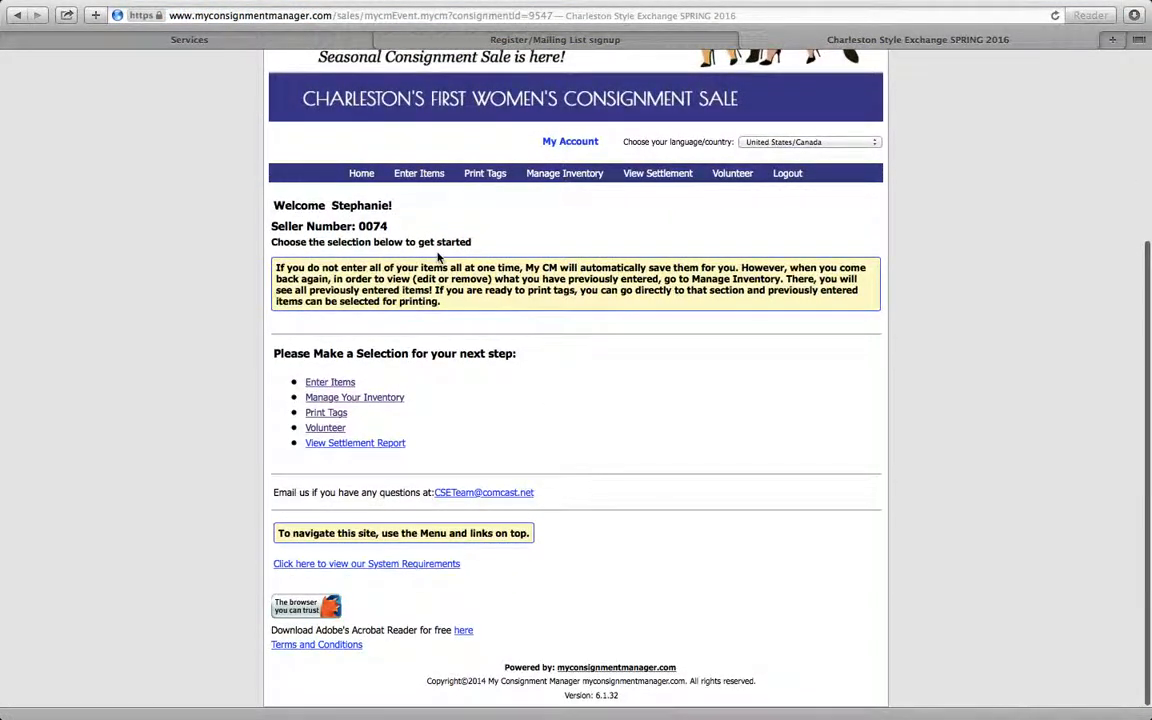
{"action": "scroll", "coordinate": [612, 412], "scroll_direction": "up", "scroll_amount": 4}
{"action": "scroll", "coordinate": [612, 412], "scroll_direction": "down", "scroll_amount": 3}
{"action": "scroll", "coordinate": [586, 432], "scroll_direction": "down", "scroll_amount": 1}
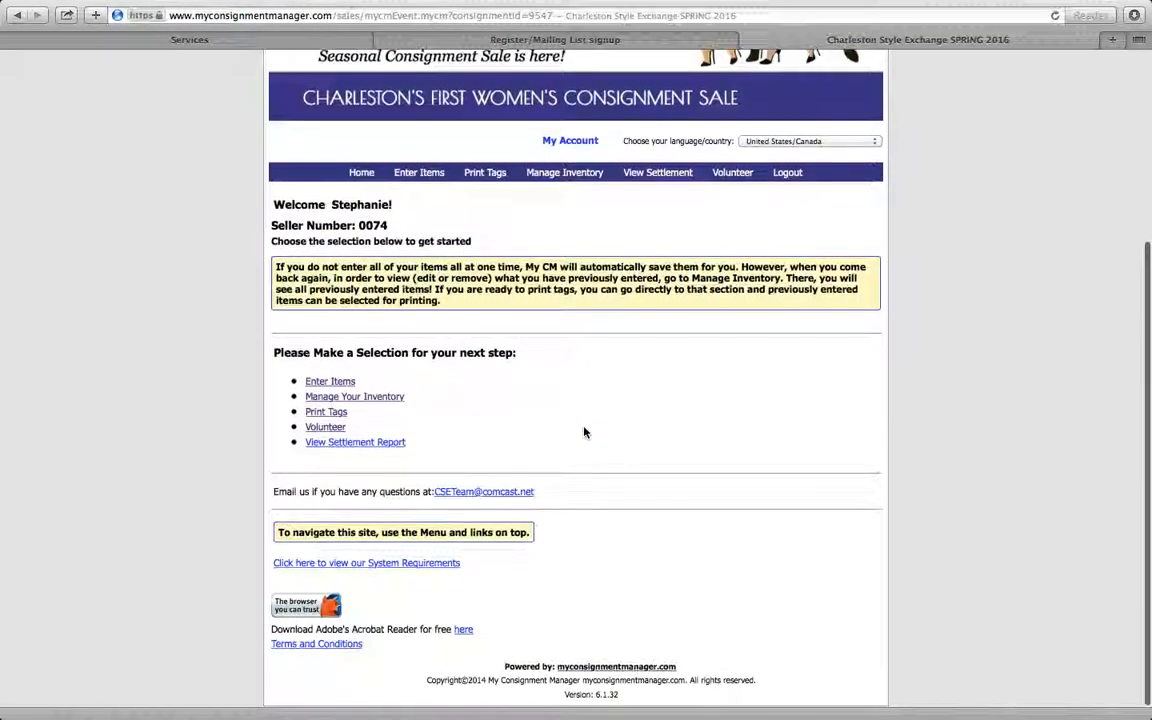
{"action": "left_click", "coordinate": [338, 383]}
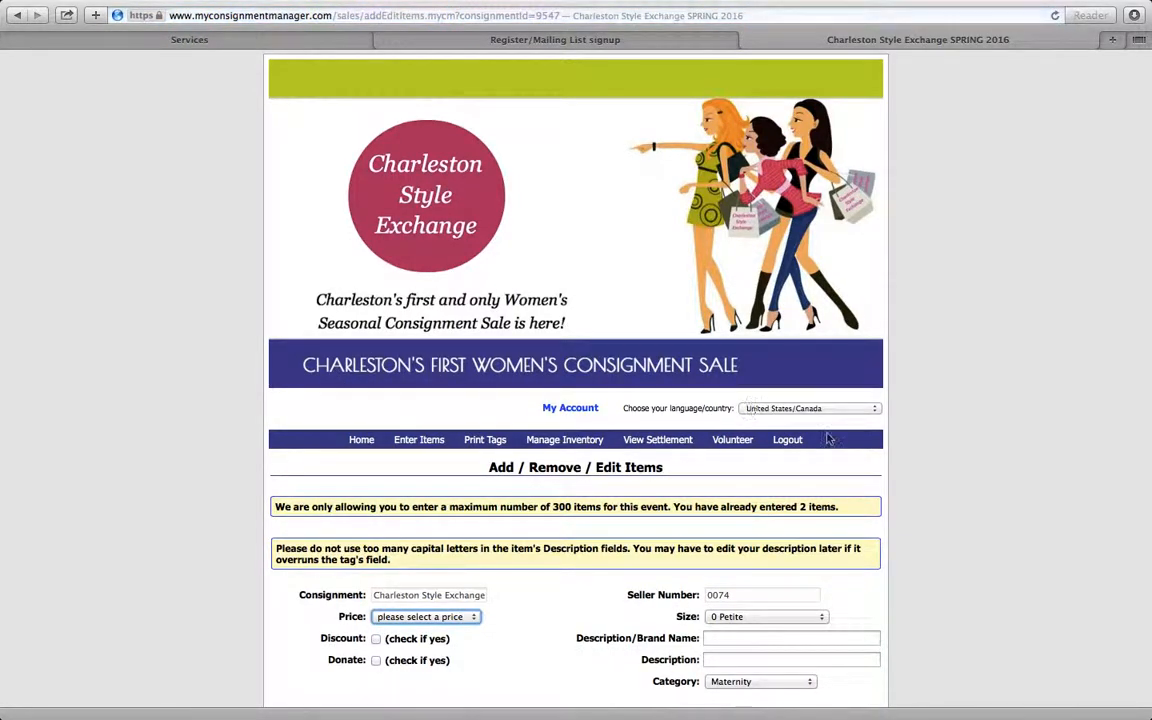
- Set the new item's price to 25.00
{"action": "scroll", "coordinate": [827, 437], "scroll_direction": "down", "scroll_amount": 2}
{"action": "scroll", "coordinate": [827, 437], "scroll_direction": "down", "scroll_amount": 2}
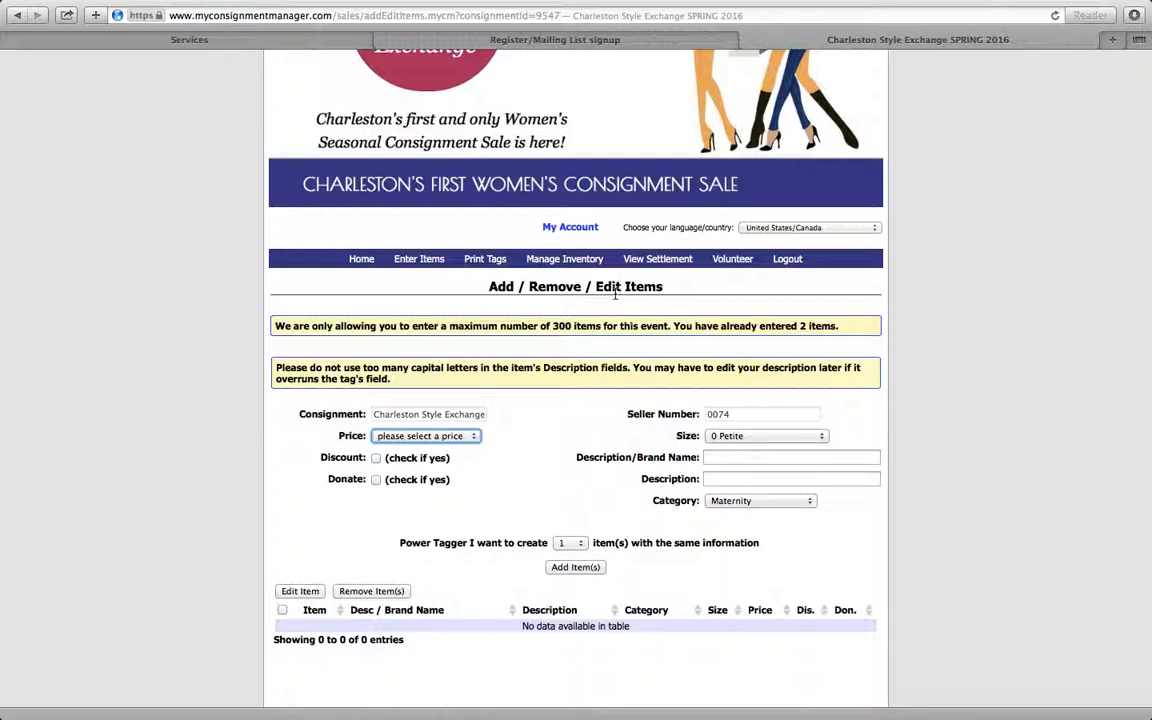
{"action": "left_click", "coordinate": [452, 418]}
{"action": "left_click", "coordinate": [467, 438]}
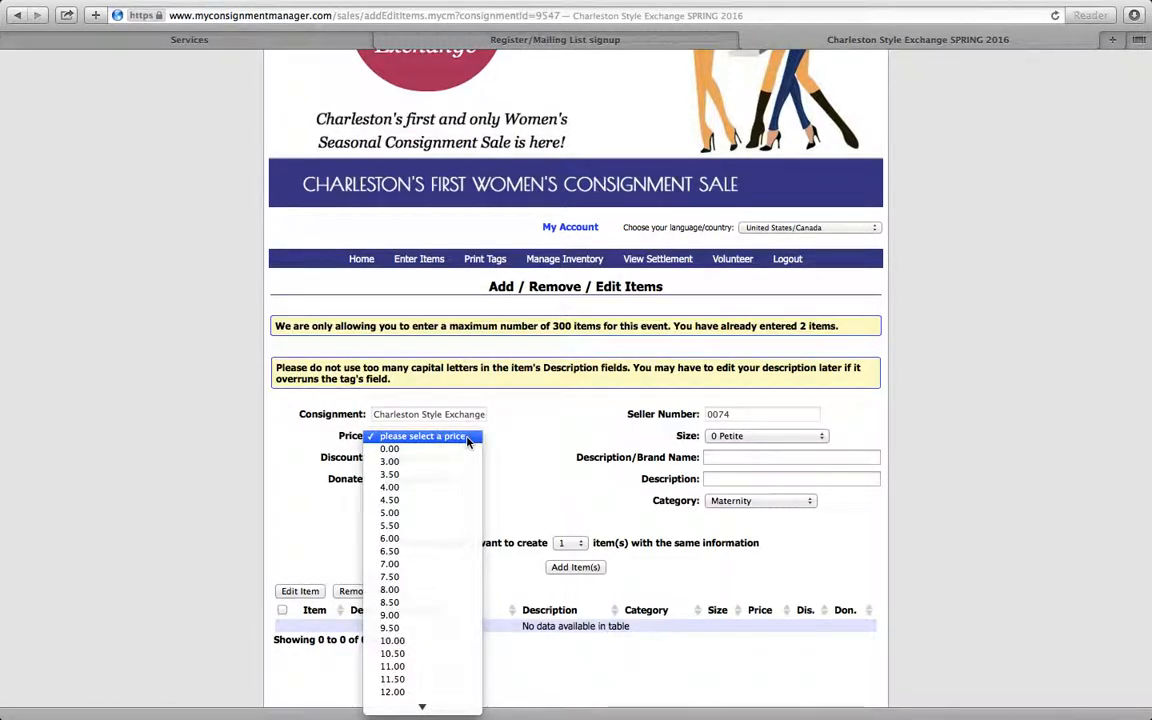
{"action": "left_click", "coordinate": [467, 438]}
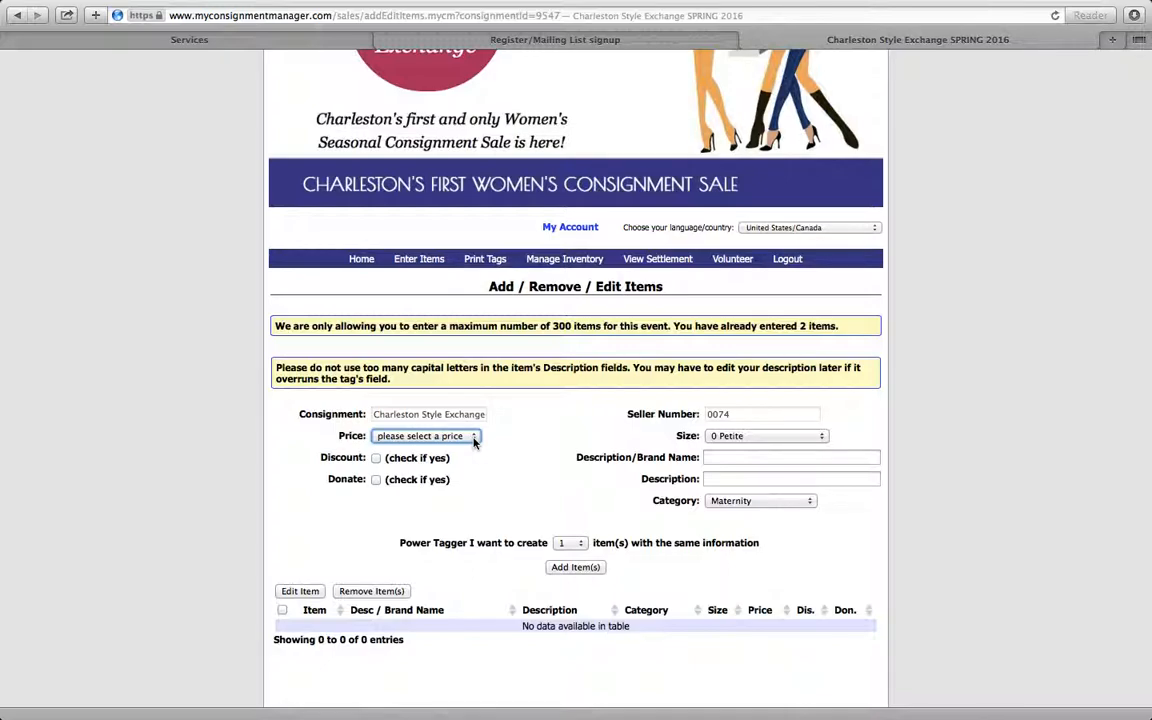
{"action": "type", "text": "25"}
- Set the item's size to 7, looking through the other available sizes
{"action": "left_click", "coordinate": [770, 437]}
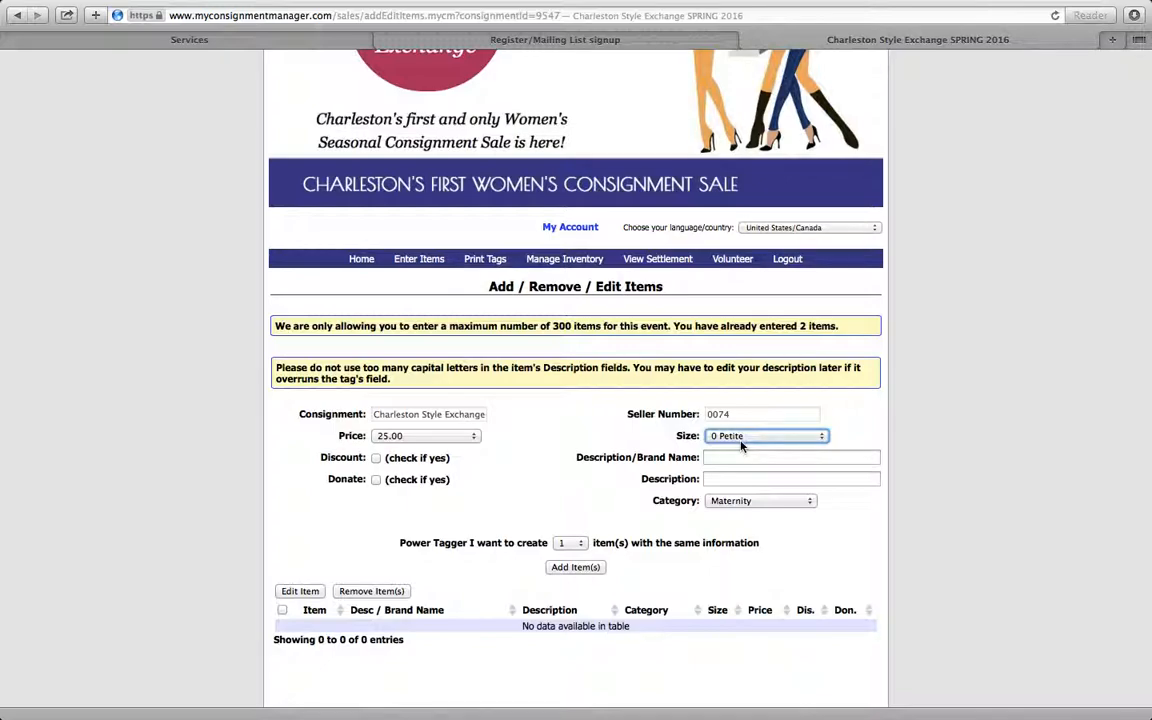
{"action": "key", "text": "7"}
{"action": "left_click", "coordinate": [823, 437]}
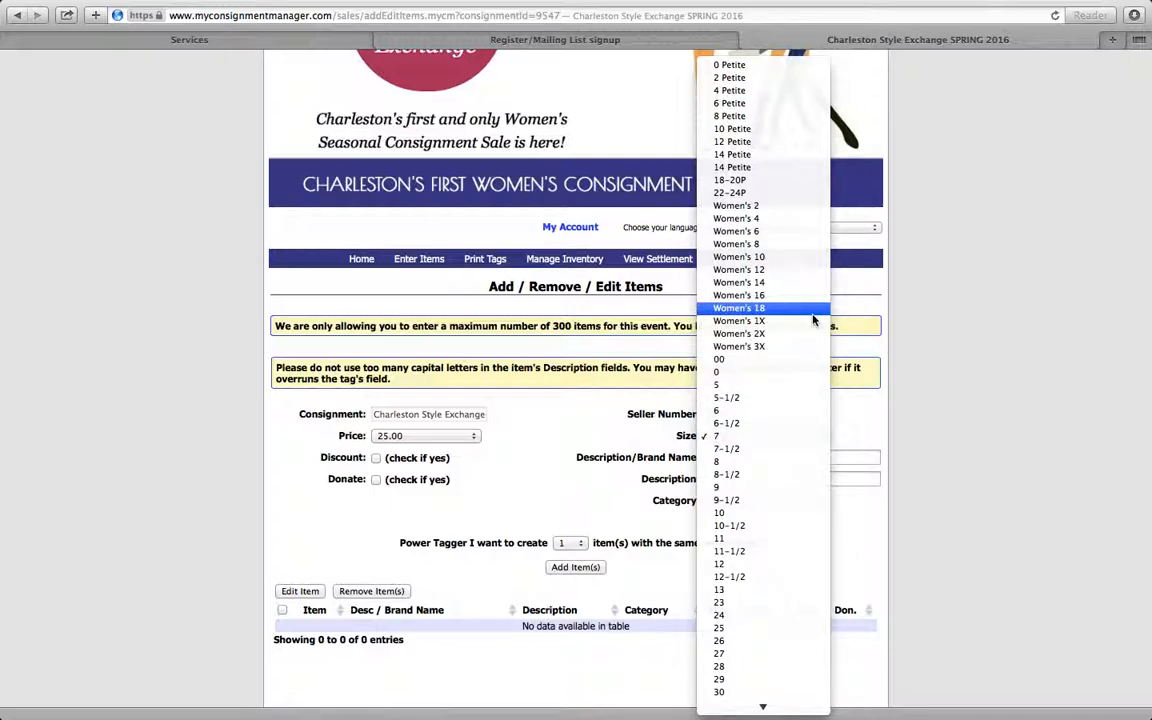
{"action": "scroll", "coordinate": [731, 282], "scroll_direction": "down", "scroll_amount": 5}
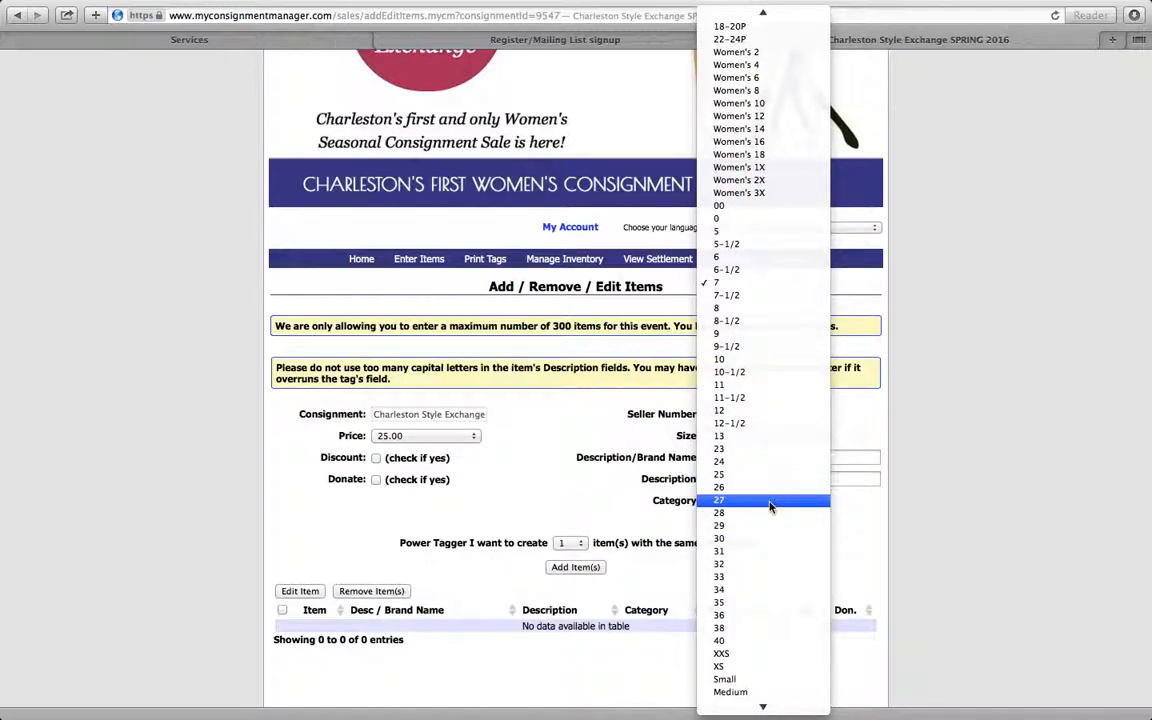
{"action": "scroll", "coordinate": [770, 507], "scroll_direction": "down", "scroll_amount": 2}
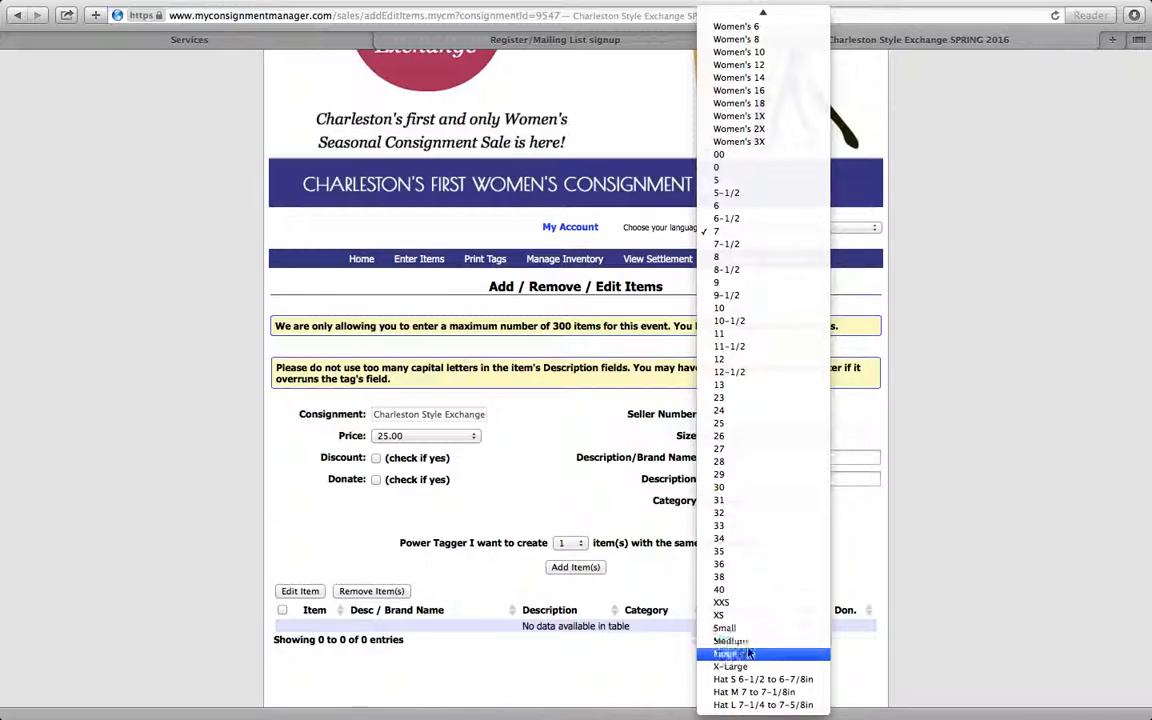
{"action": "scroll", "coordinate": [753, 526], "scroll_direction": "up", "scroll_amount": 5}
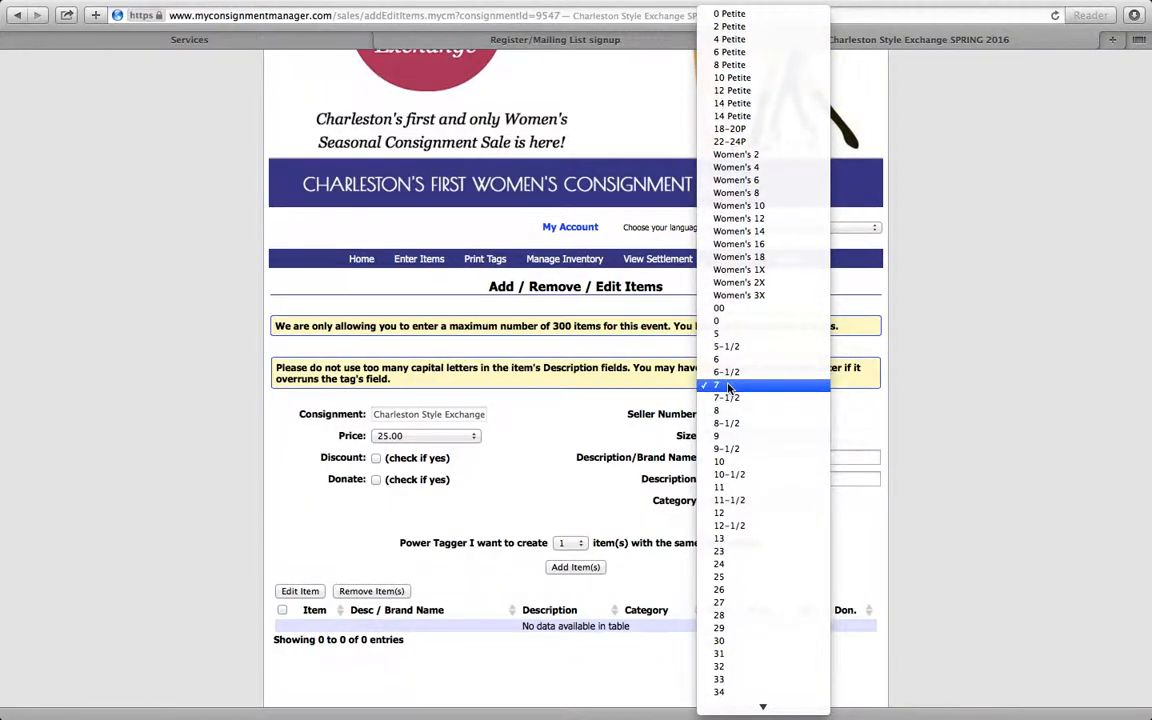
{"action": "left_click", "coordinate": [728, 386]}
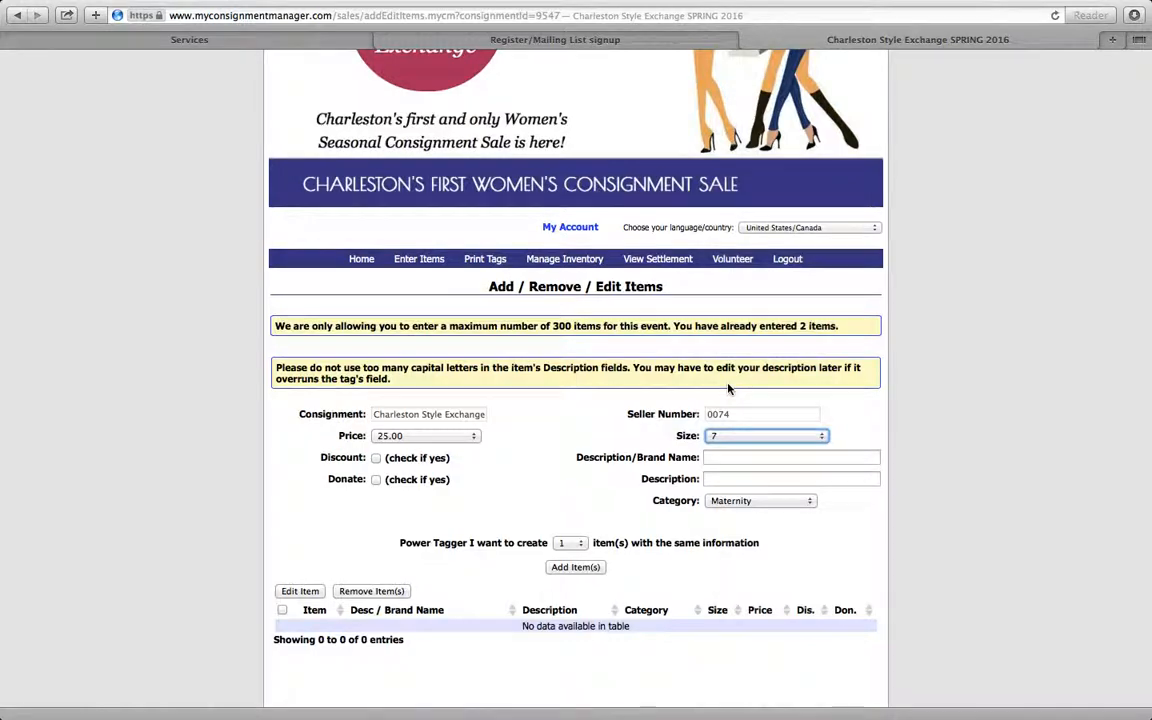
- Enter "J. Crew black suede boots" as the item's description/brand name
{"action": "left_click", "coordinate": [720, 460]}
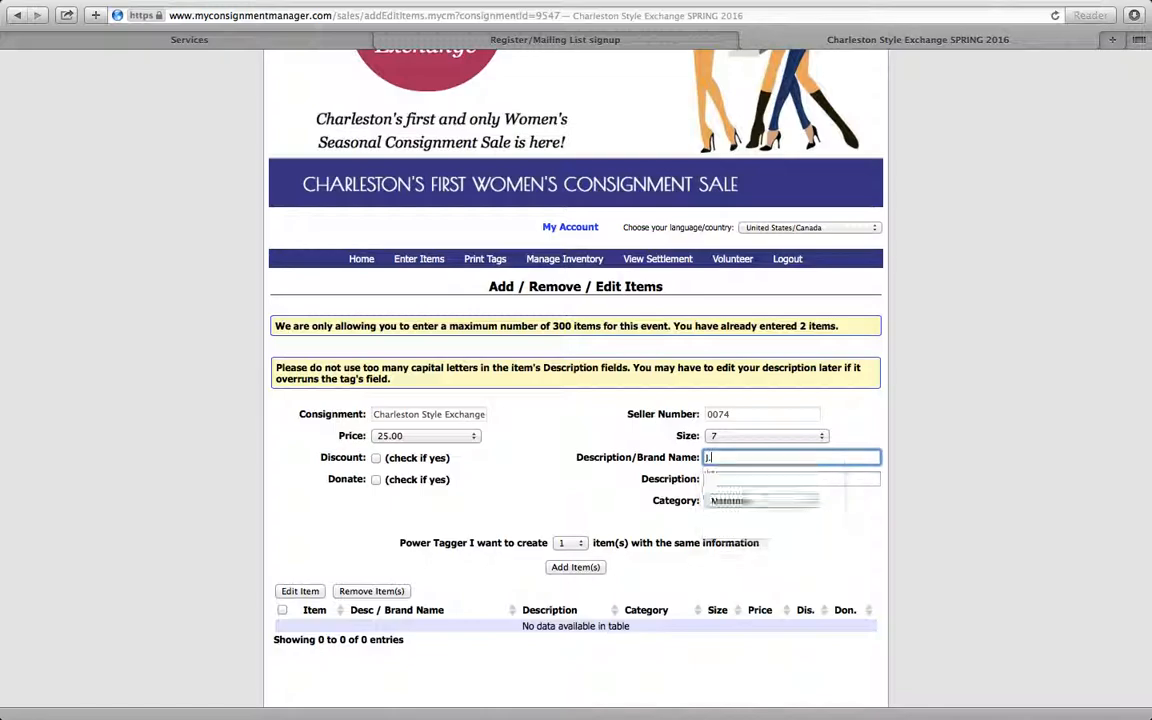
{"action": "type", "text": "J. Crew"}
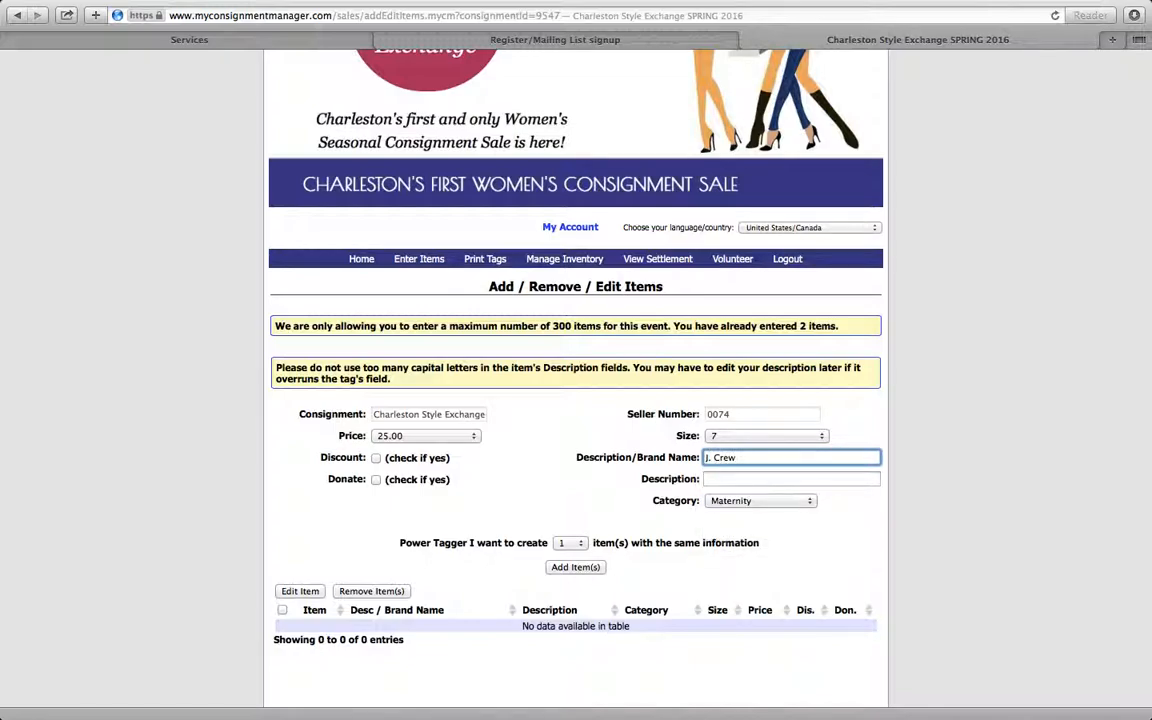
{"action": "type", "text": " black suede boots"}
{"action": "key", "text": "Tab"}
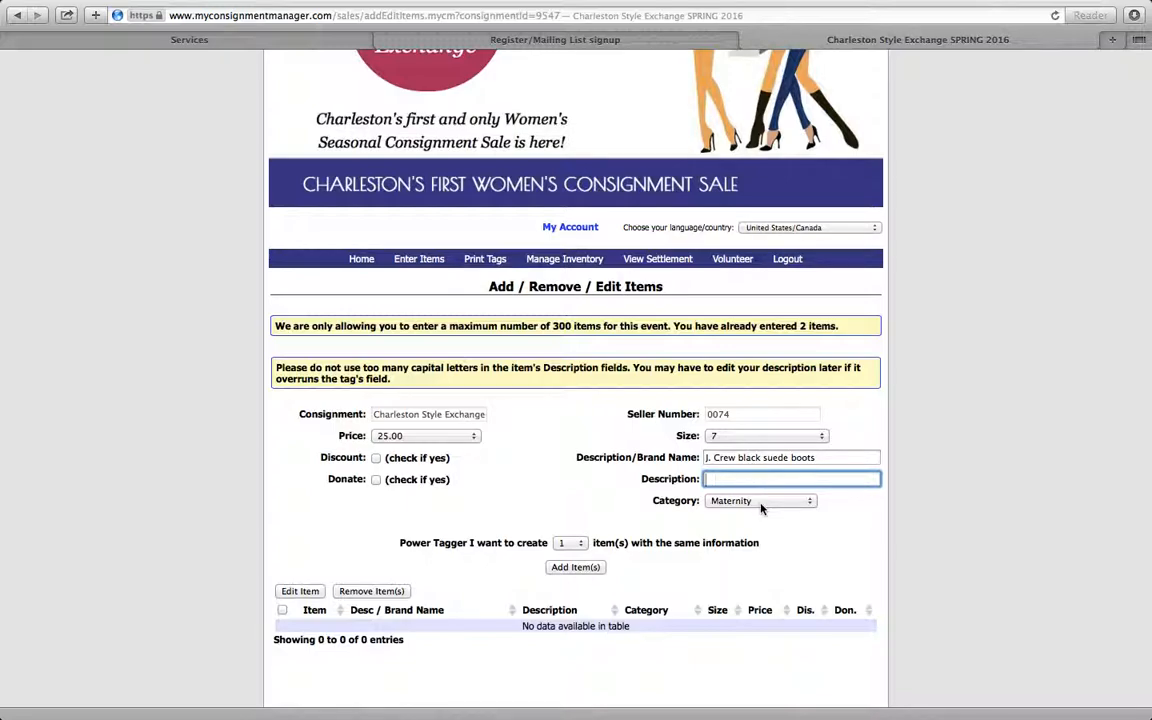
- Leave the second description line blank and set the item's category to Women's Boots
{"action": "key", "text": "Tab"}
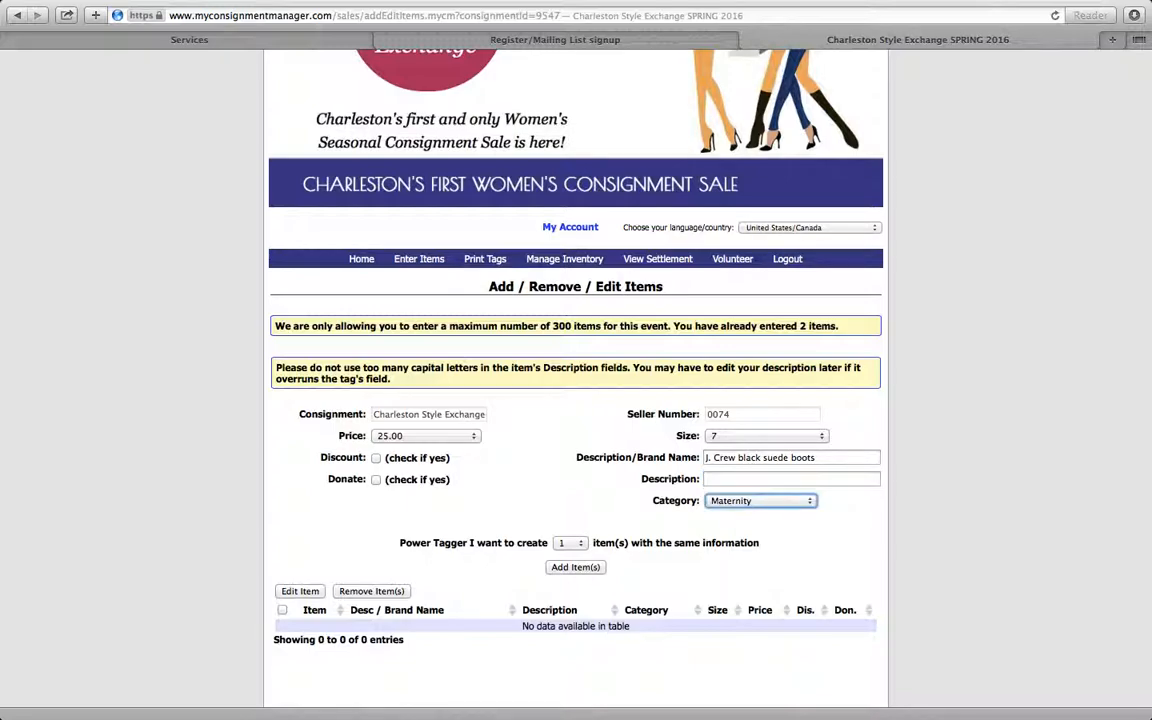
{"action": "left_click", "coordinate": [810, 503]}
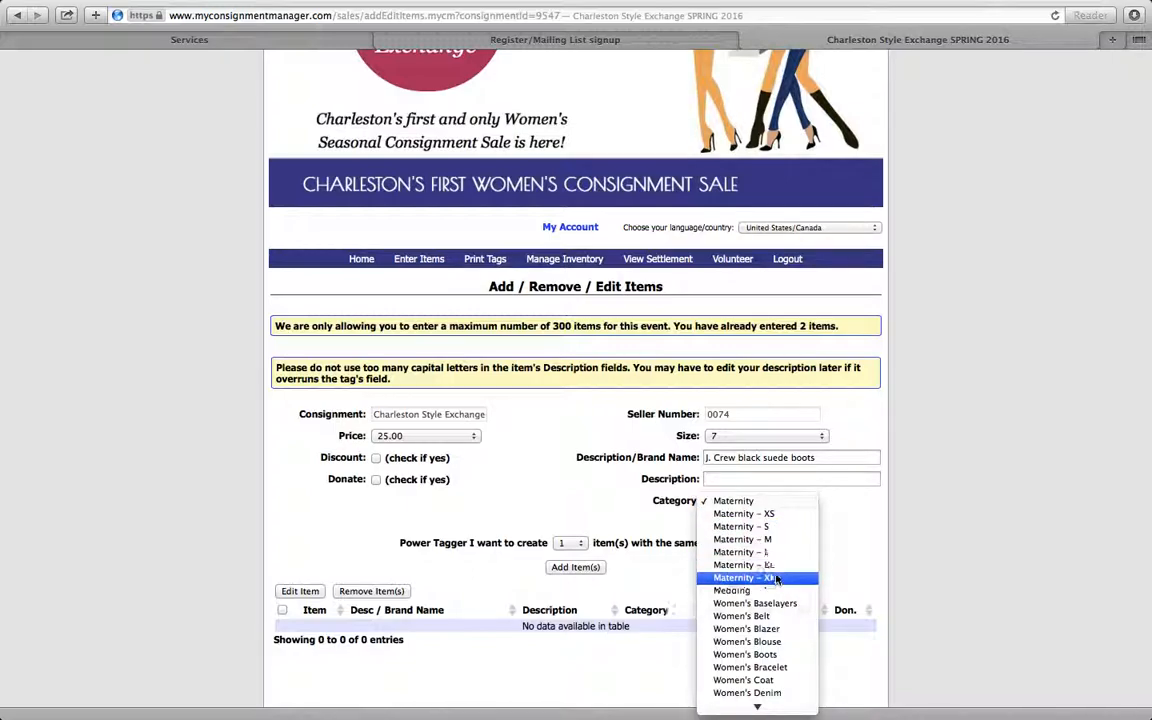
{"action": "scroll", "coordinate": [776, 578], "scroll_direction": "down", "scroll_amount": 3}
{"action": "scroll", "coordinate": [776, 578], "scroll_direction": "down", "scroll_amount": 2}
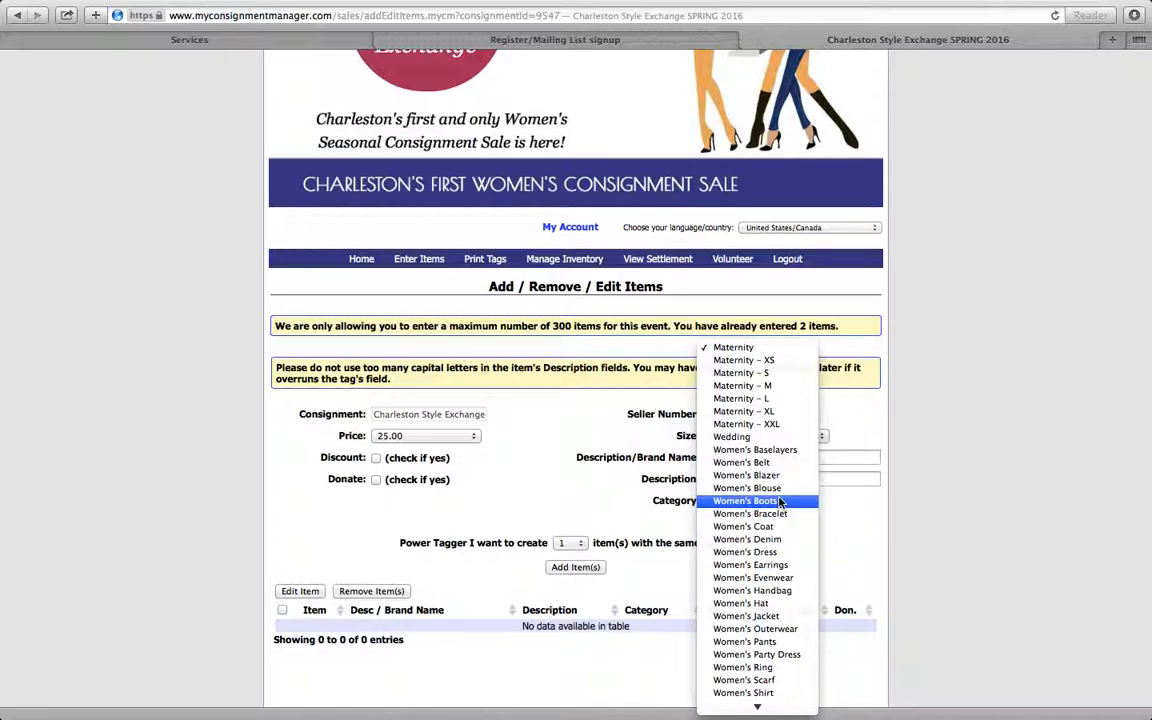
{"action": "scroll", "coordinate": [780, 500], "scroll_direction": "down", "scroll_amount": 2}
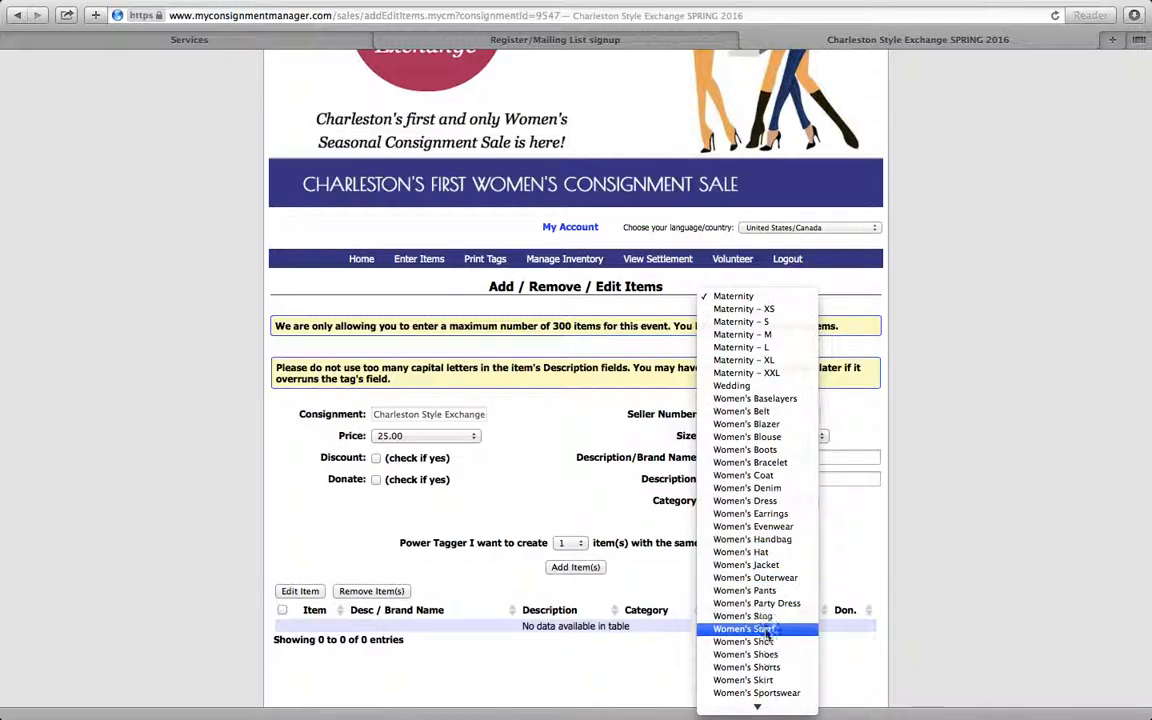
{"action": "left_click", "coordinate": [787, 450]}
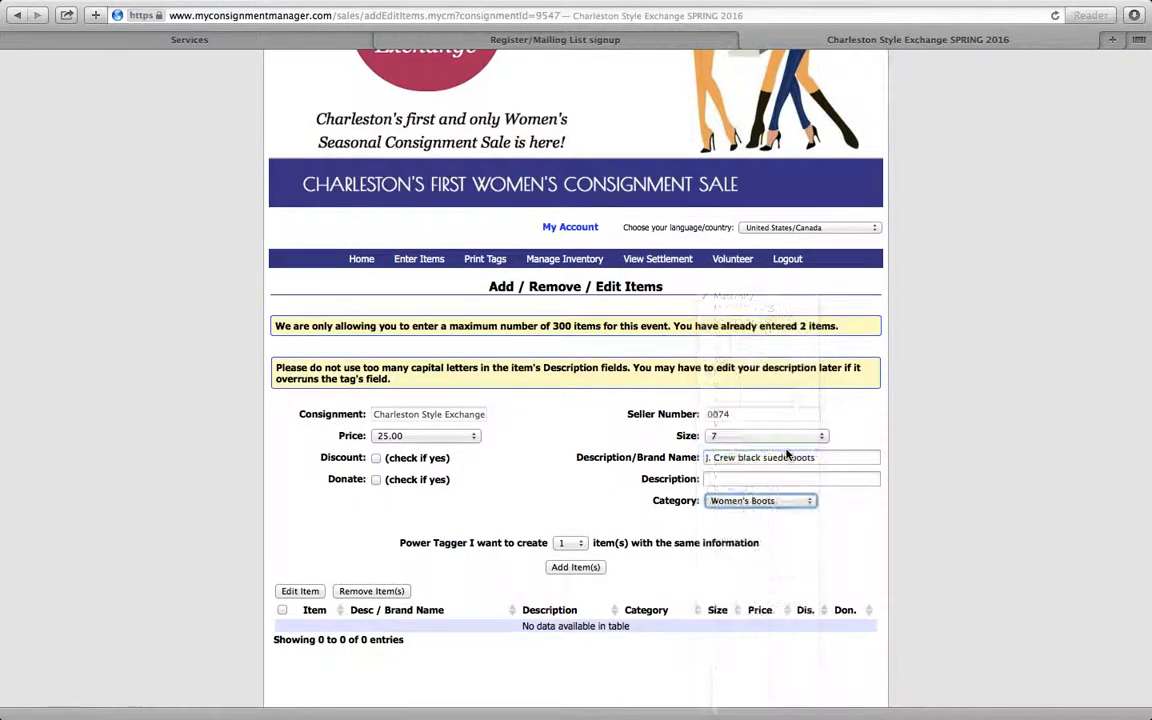
- Set the Power Tagger to create 2 items with the same information
{"action": "key", "text": "Tab"}
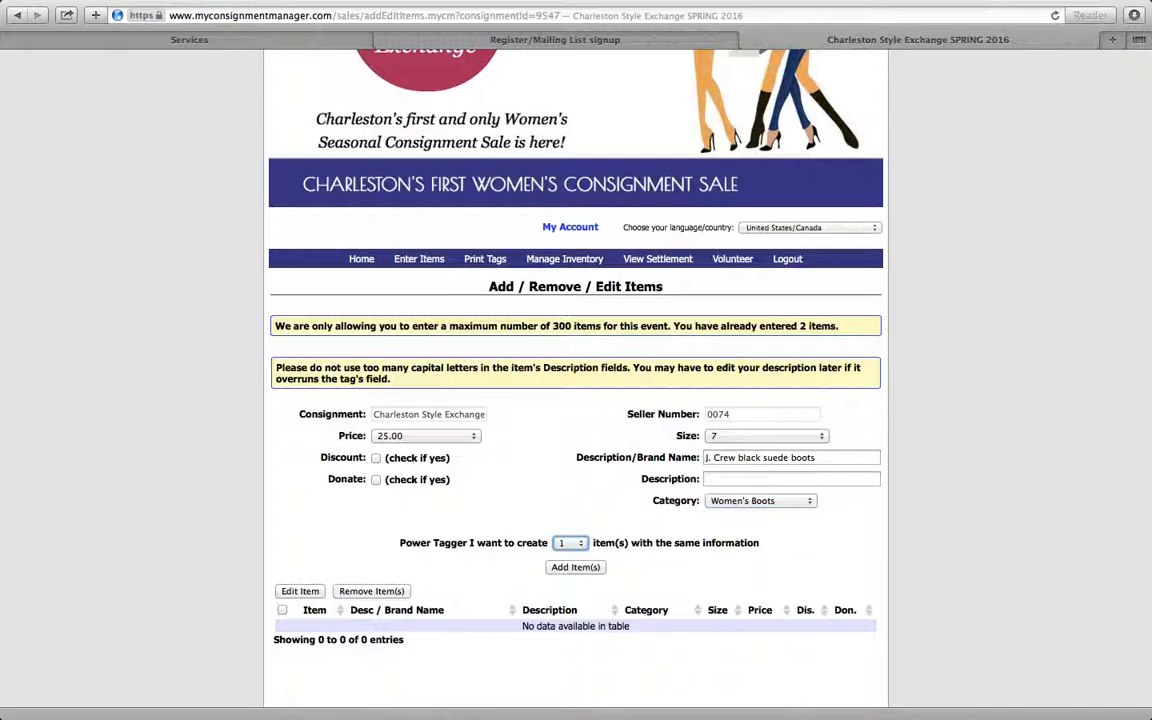
{"action": "left_click", "coordinate": [578, 549]}
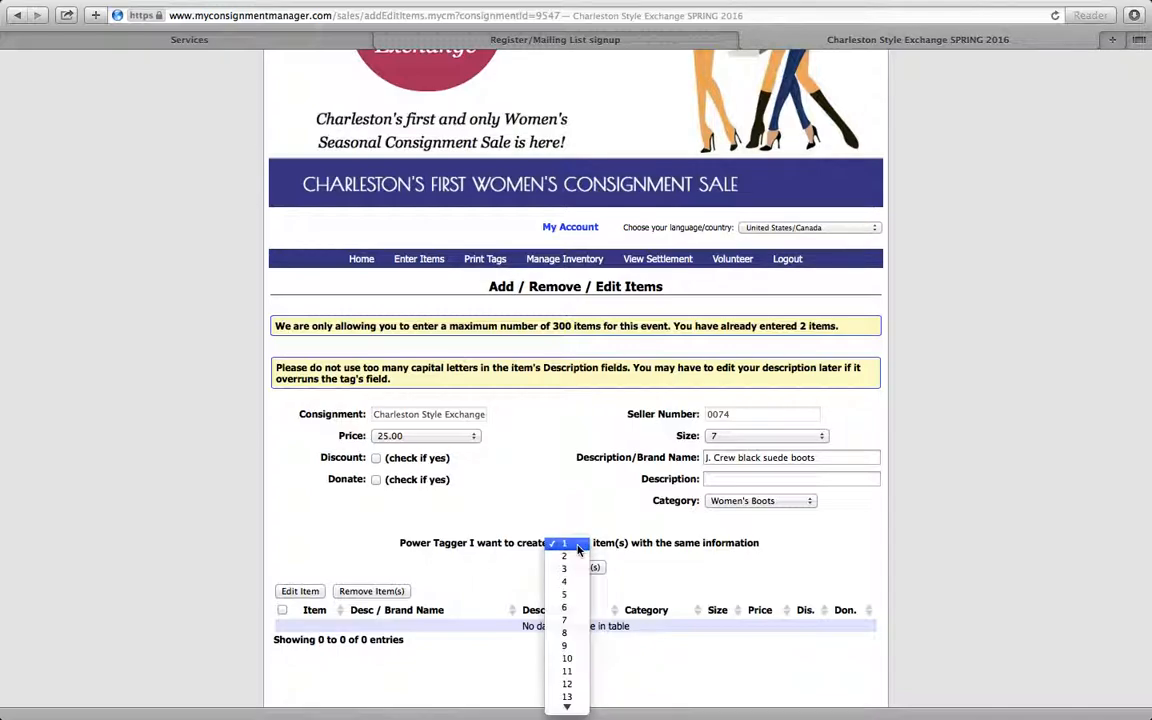
{"action": "left_click", "coordinate": [577, 557]}
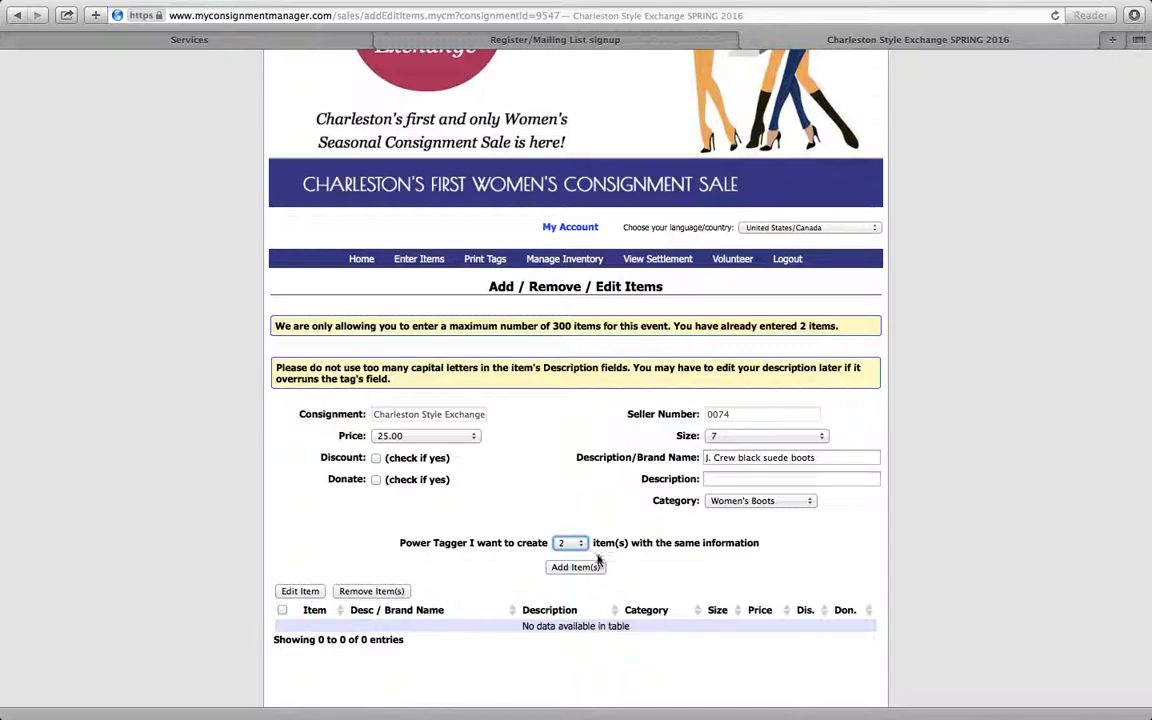
- Mark the boots for both discount and donation, and add the two items to the list
{"action": "left_click", "coordinate": [377, 459]}
{"action": "left_click", "coordinate": [376, 480]}
{"action": "left_click", "coordinate": [376, 457]}
{"action": "left_click", "coordinate": [376, 479]}
{"action": "left_click", "coordinate": [376, 458]}
{"action": "scroll", "coordinate": [603, 598], "scroll_direction": "down", "scroll_amount": 2}
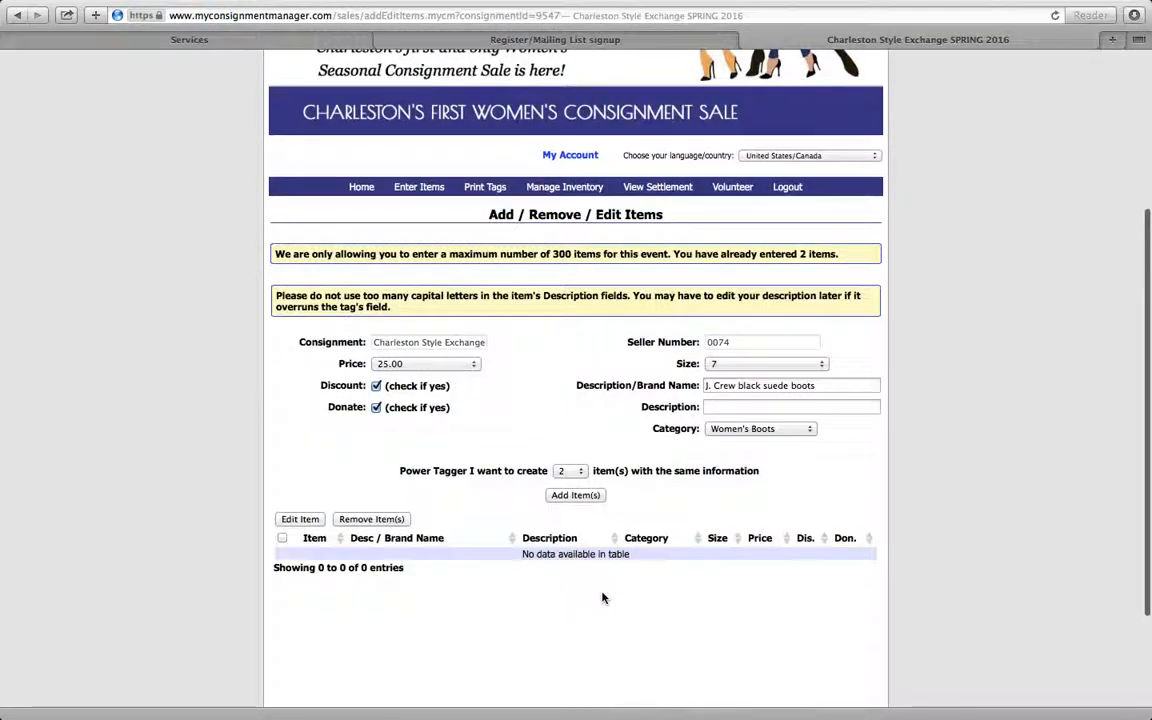
{"action": "left_click", "coordinate": [576, 495]}
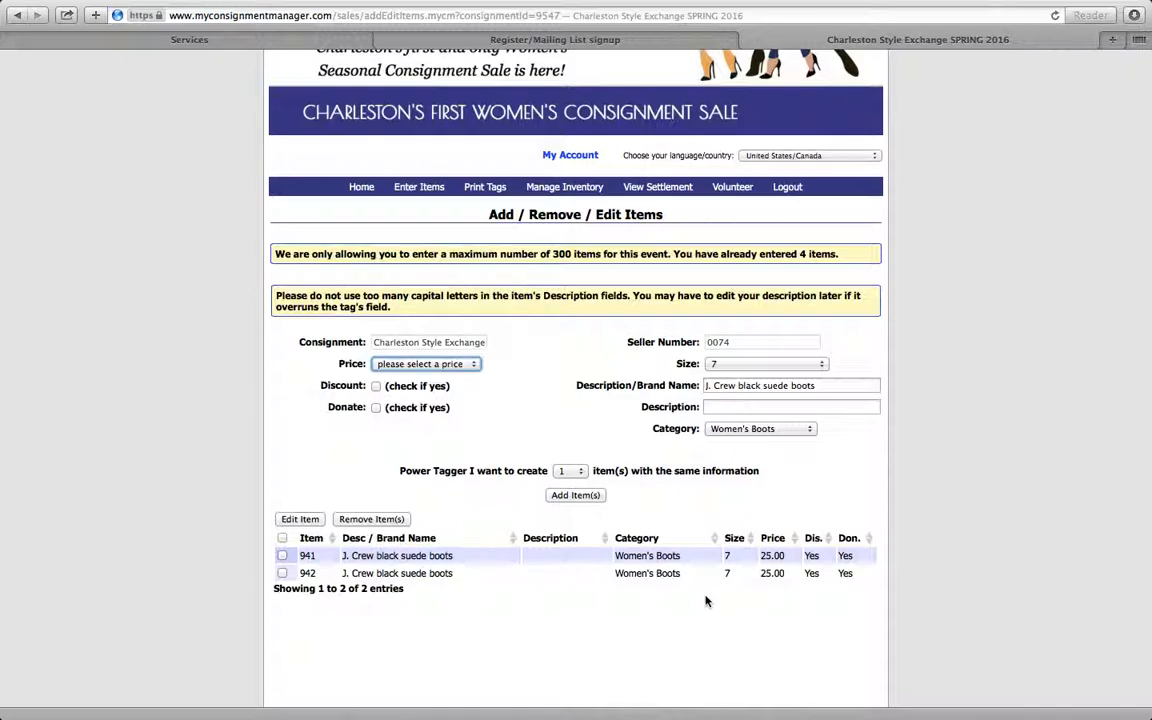
- Edit item 941 to turn off its discount and donate options, update it, and deselect it
{"action": "left_click", "coordinate": [282, 556]}
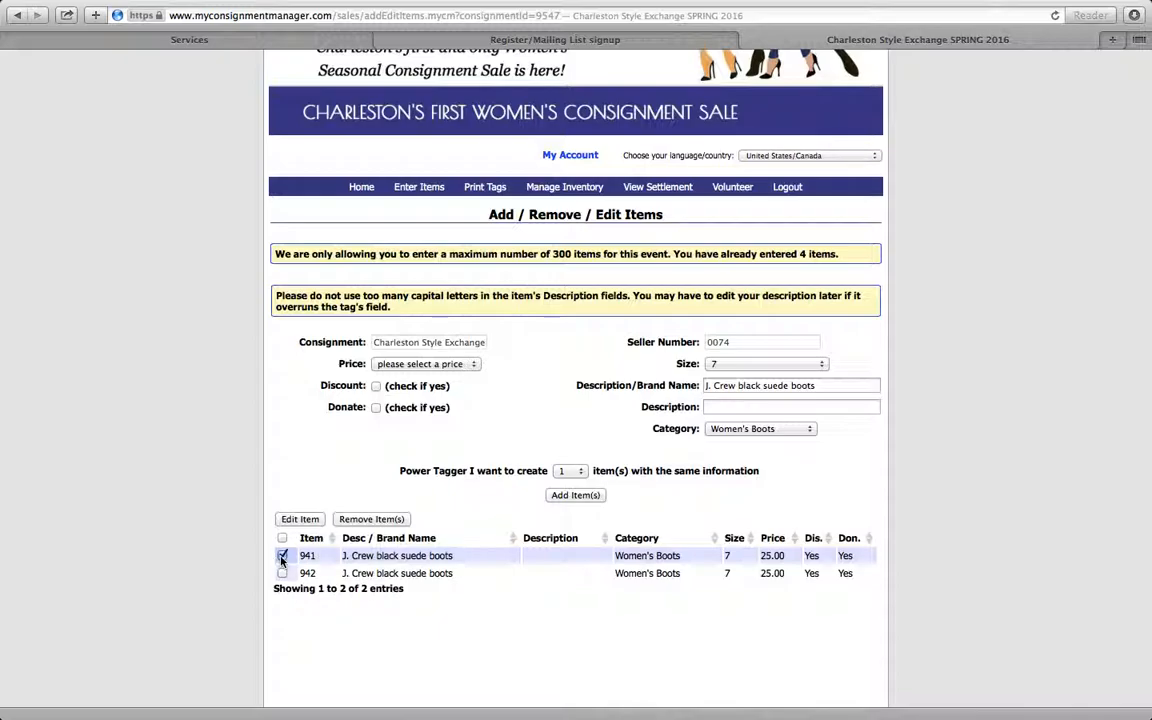
{"action": "left_click", "coordinate": [308, 521]}
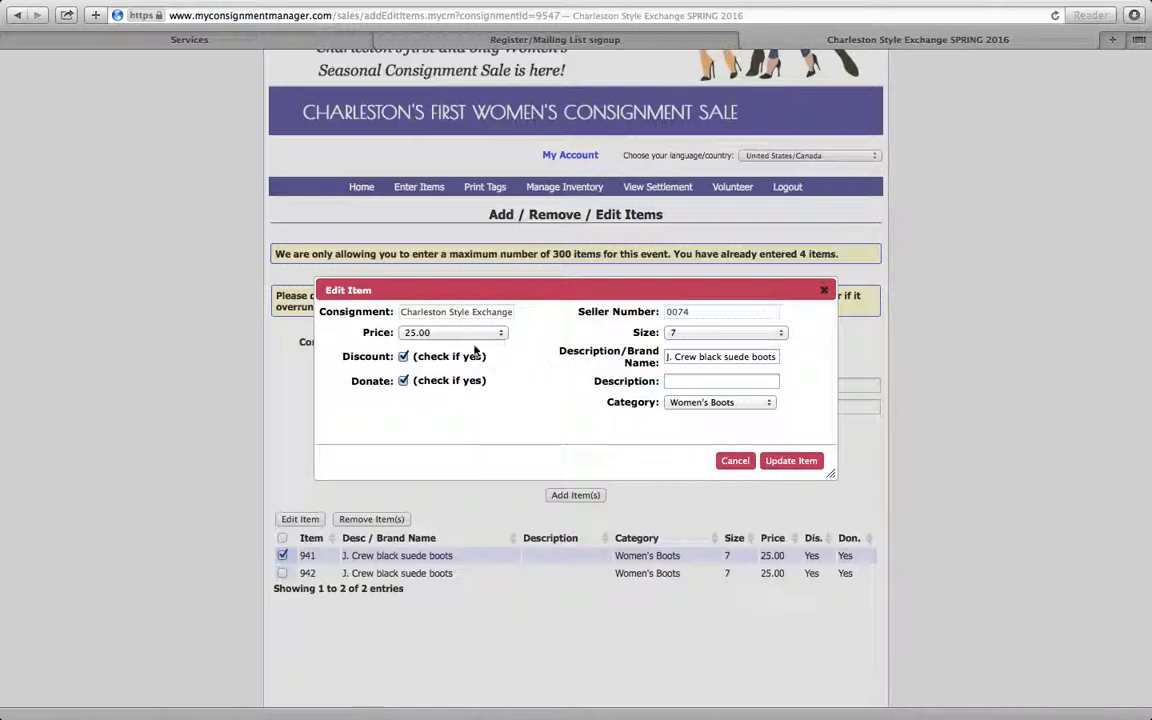
{"action": "left_click", "coordinate": [403, 357]}
{"action": "left_click", "coordinate": [403, 381]}
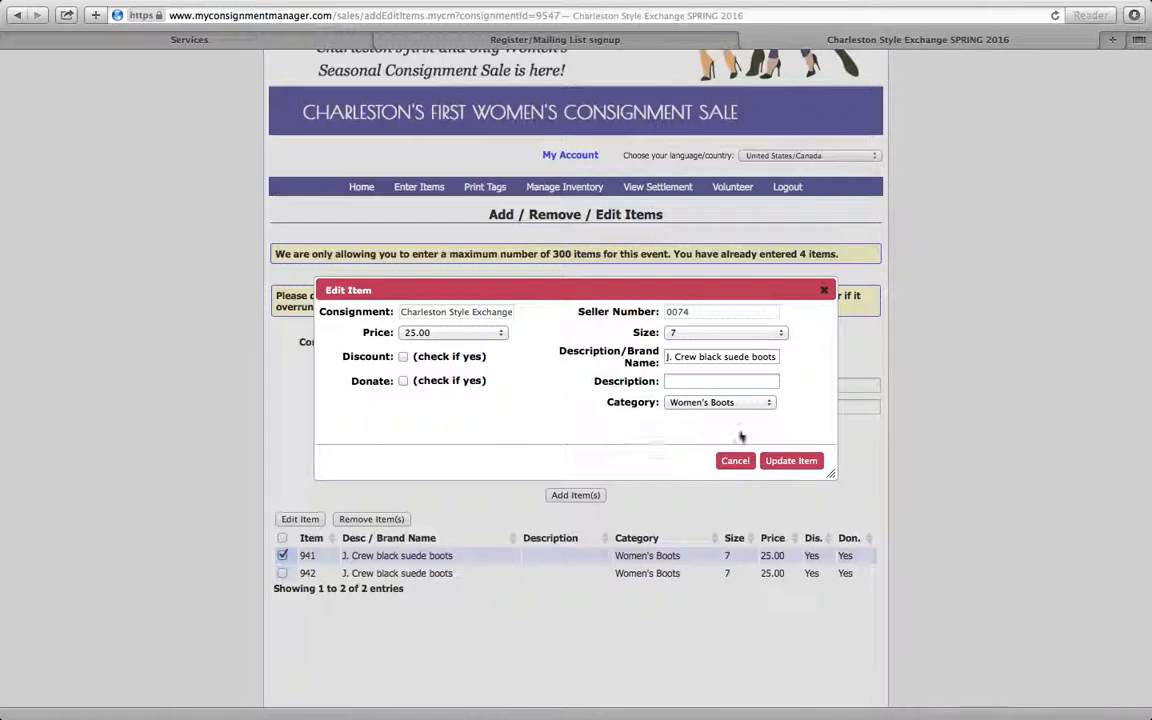
{"action": "left_click", "coordinate": [806, 461]}
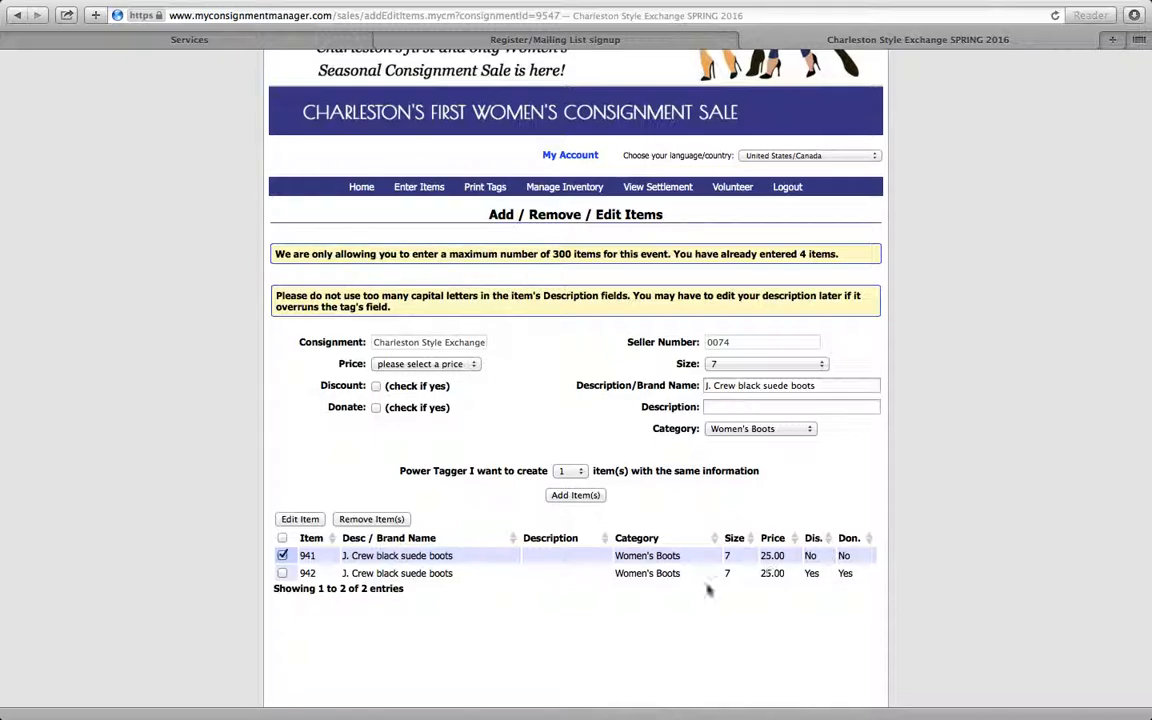
{"action": "left_click", "coordinate": [282, 555]}
- Open the Print Tags page
{"action": "scroll", "coordinate": [521, 497], "scroll_direction": "up", "scroll_amount": 1}
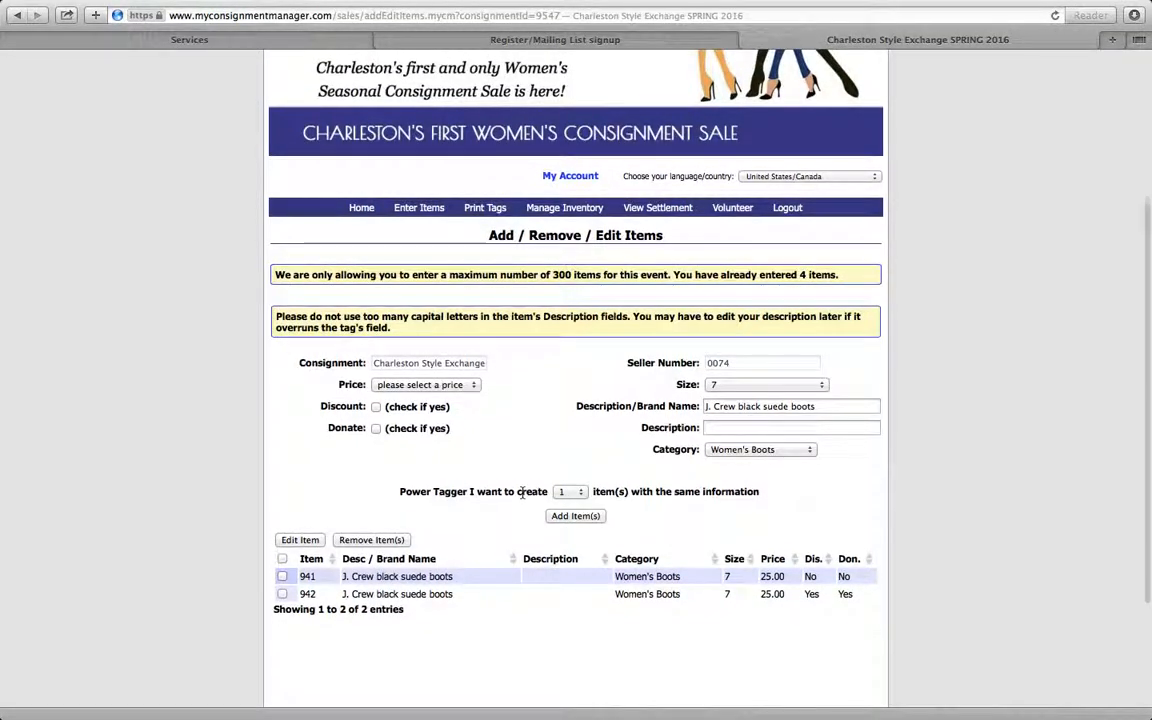
{"action": "scroll", "coordinate": [521, 494], "scroll_direction": "up", "scroll_amount": 3}
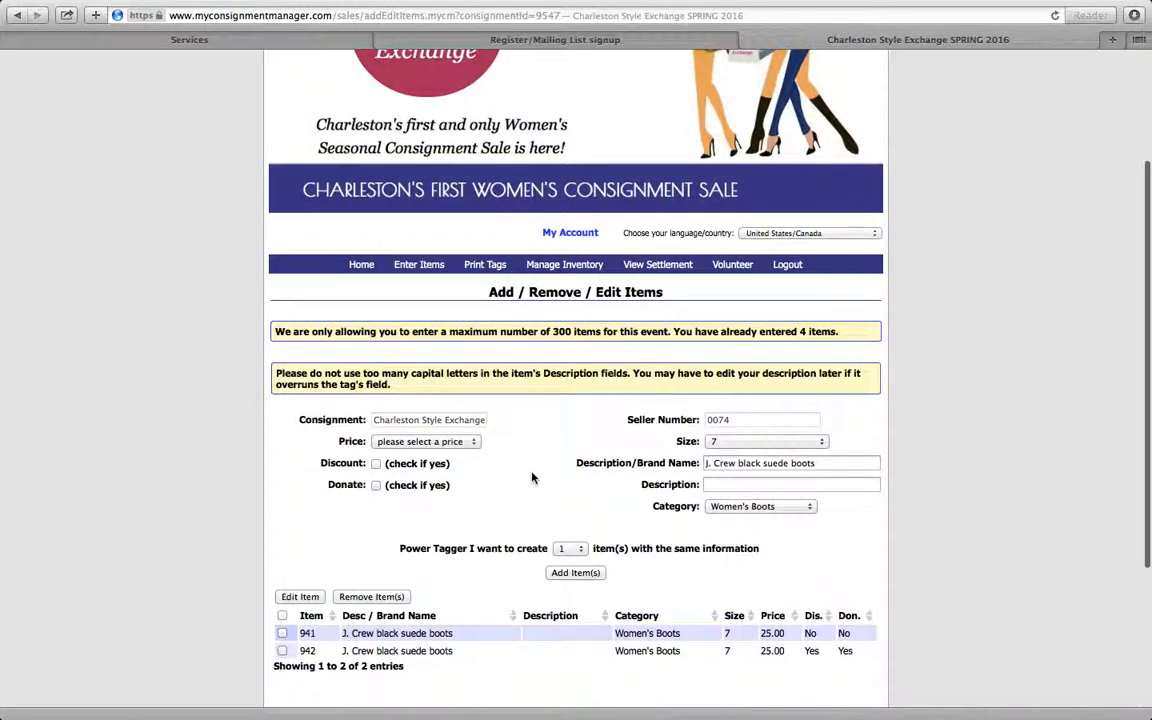
{"action": "left_click", "coordinate": [489, 268]}
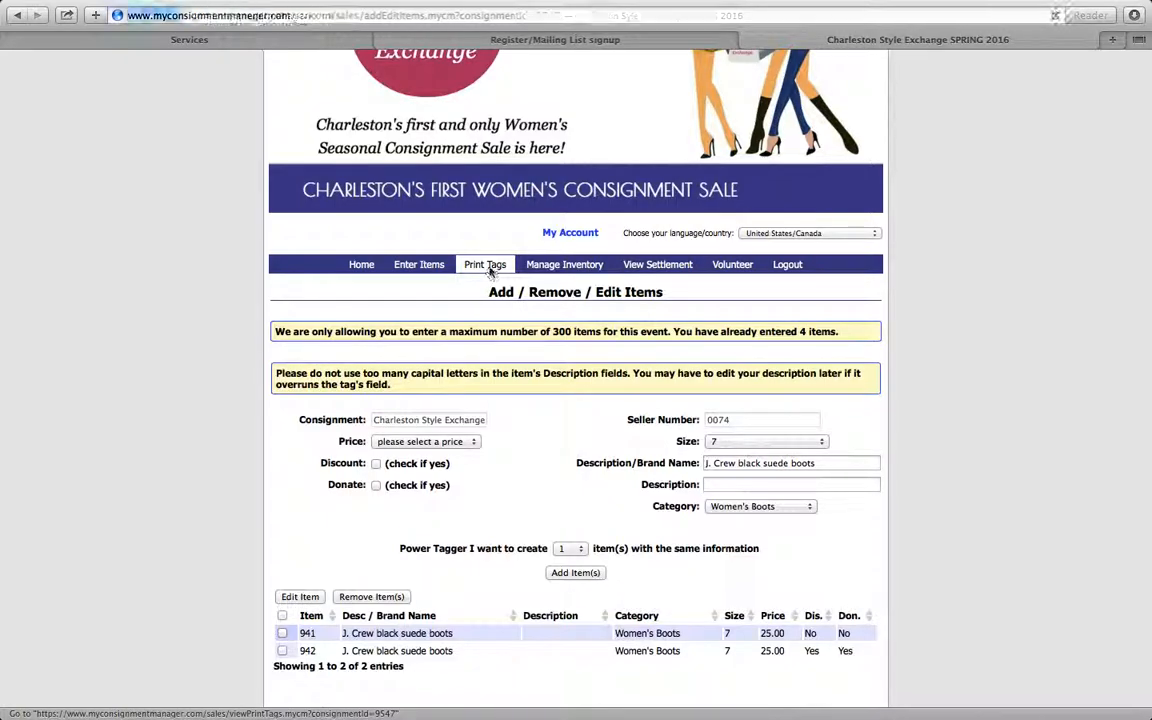
- Select all four boot items, 939 through 942, and generate their tags, confirming the print request
{"action": "scroll", "coordinate": [498, 396], "scroll_direction": "down", "scroll_amount": 5}
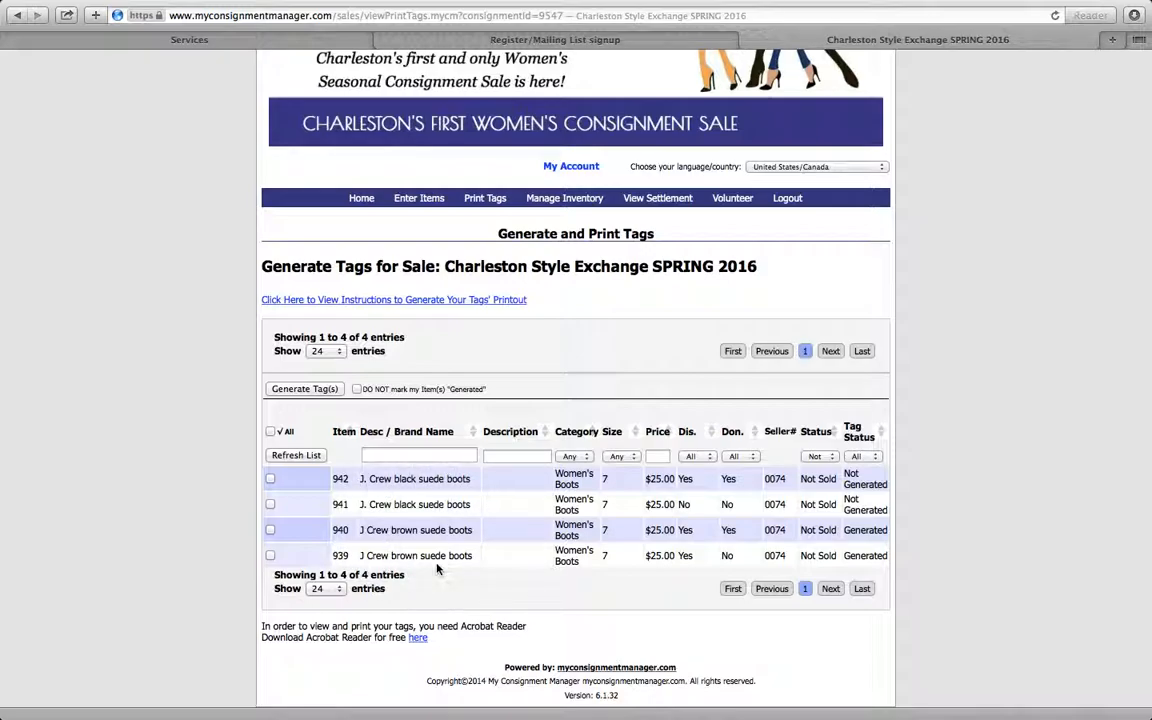
{"action": "left_click", "coordinate": [270, 433]}
{"action": "left_click", "coordinate": [270, 432]}
{"action": "left_click", "coordinate": [270, 478]}
{"action": "left_click", "coordinate": [270, 504]}
{"action": "left_click", "coordinate": [270, 530]}
{"action": "left_click", "coordinate": [314, 393]}
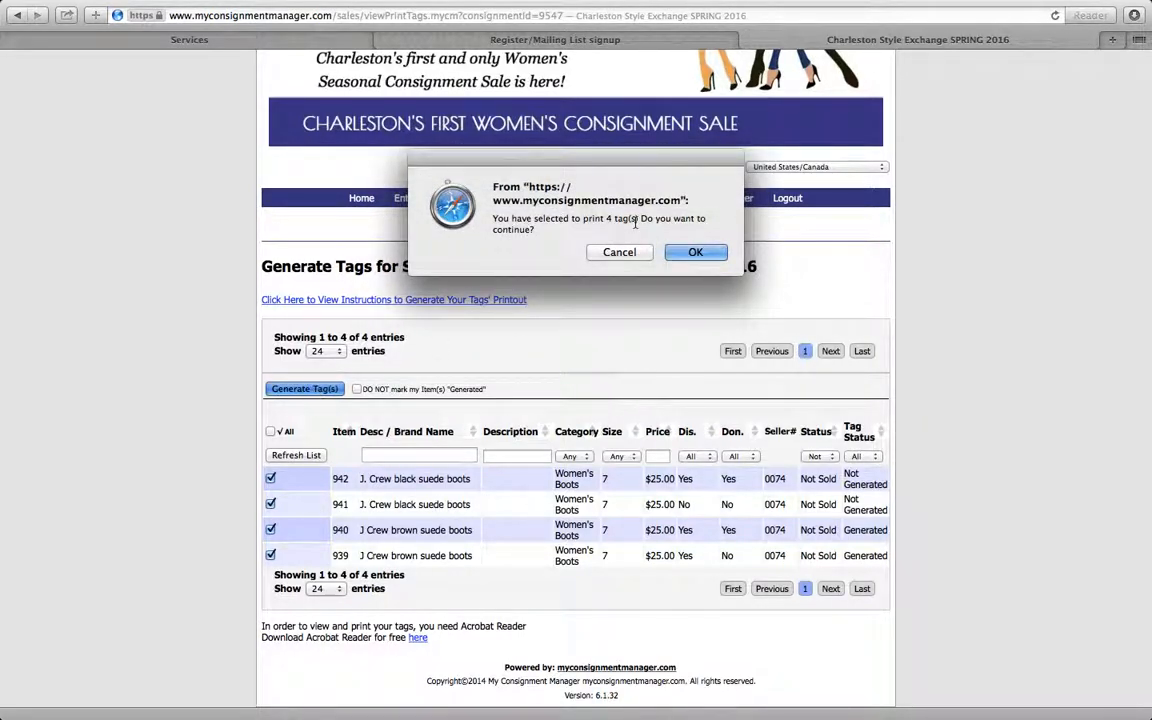
{"action": "left_click", "coordinate": [695, 253]}
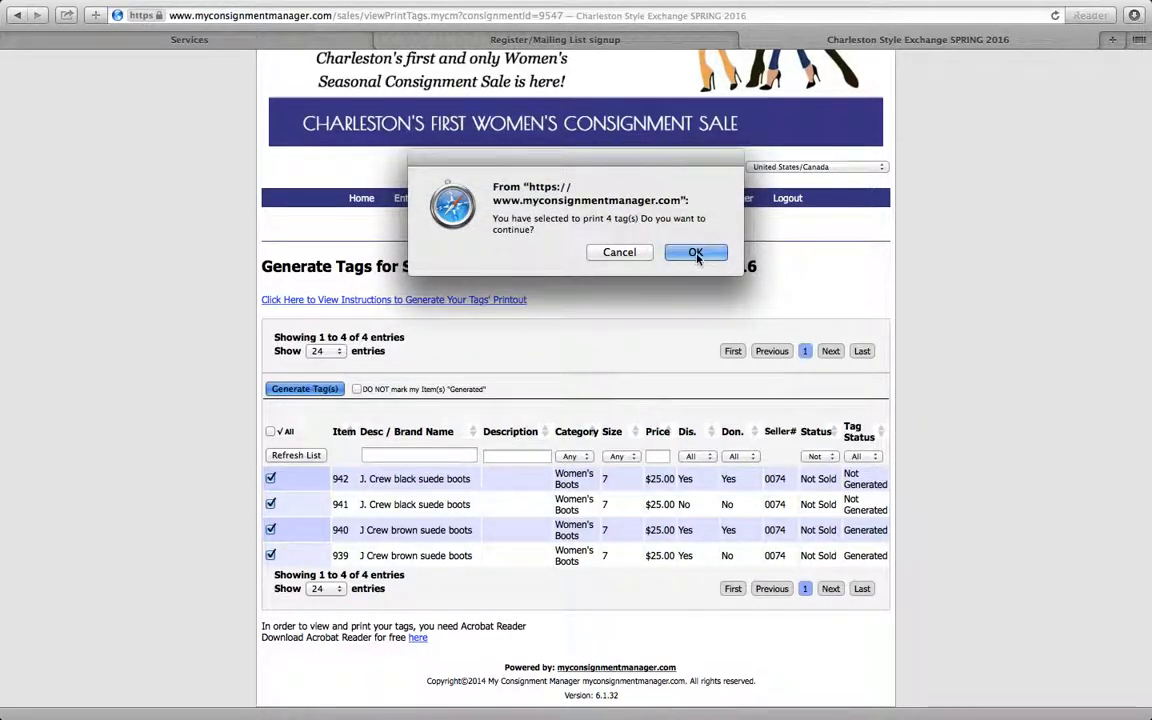